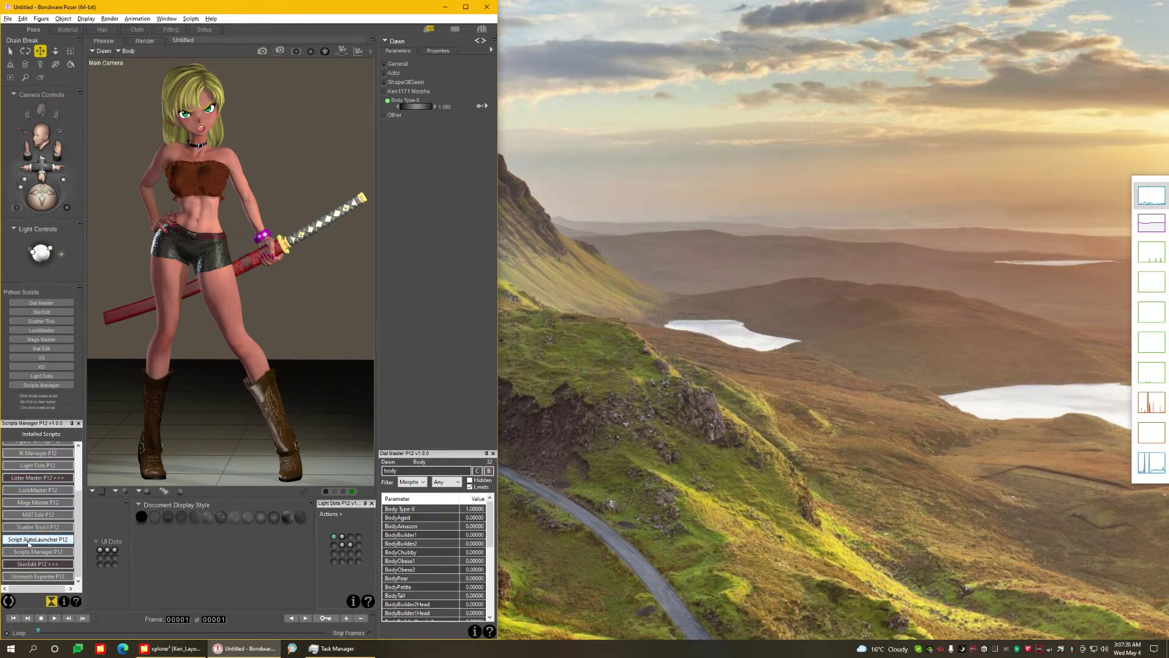
# Launch Script AutoLauncher P12 from the Scripts Manager panel.
pyautogui.click(29, 540)
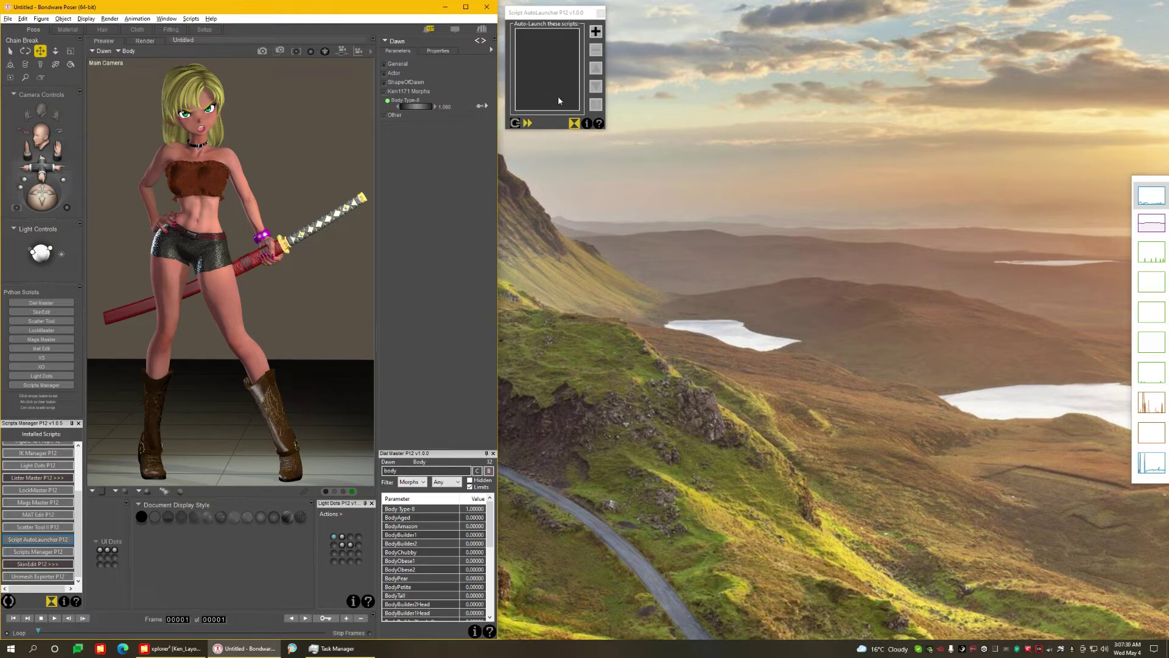
# Add Dial Master.py to the AutoLauncher's auto-launch list.
pyautogui.click(596, 31)
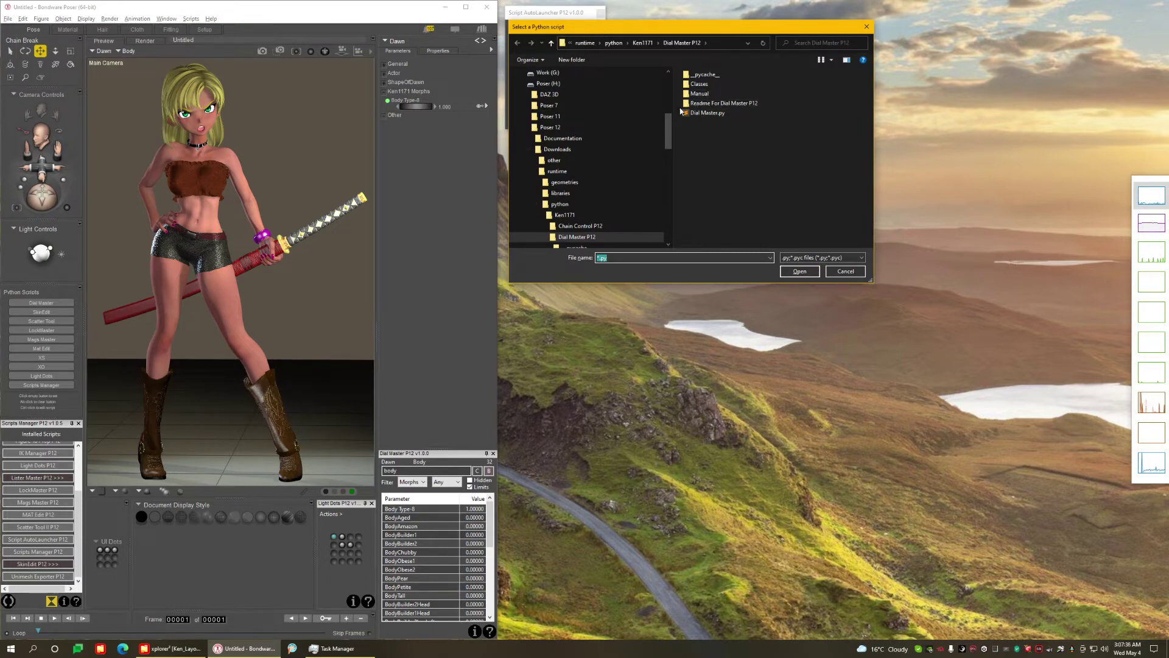
pyautogui.doubleClick(714, 114)
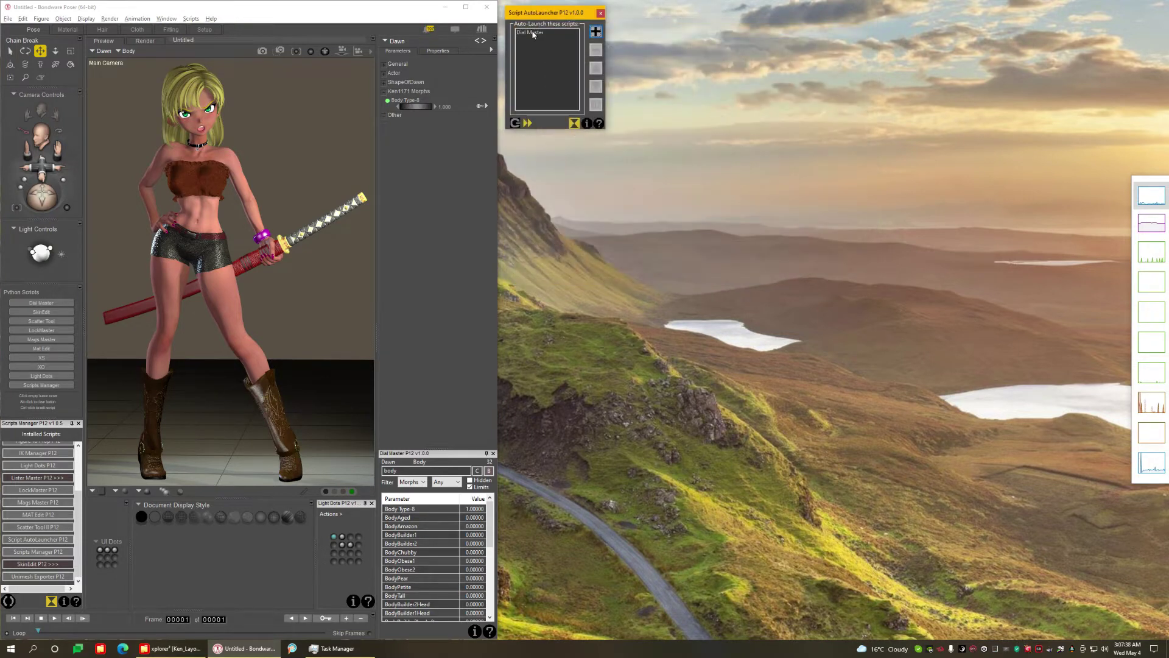
pyautogui.click(533, 33)
# Switch script auto-launching on and acknowledge the Info confirmation.
pyautogui.click(515, 124)
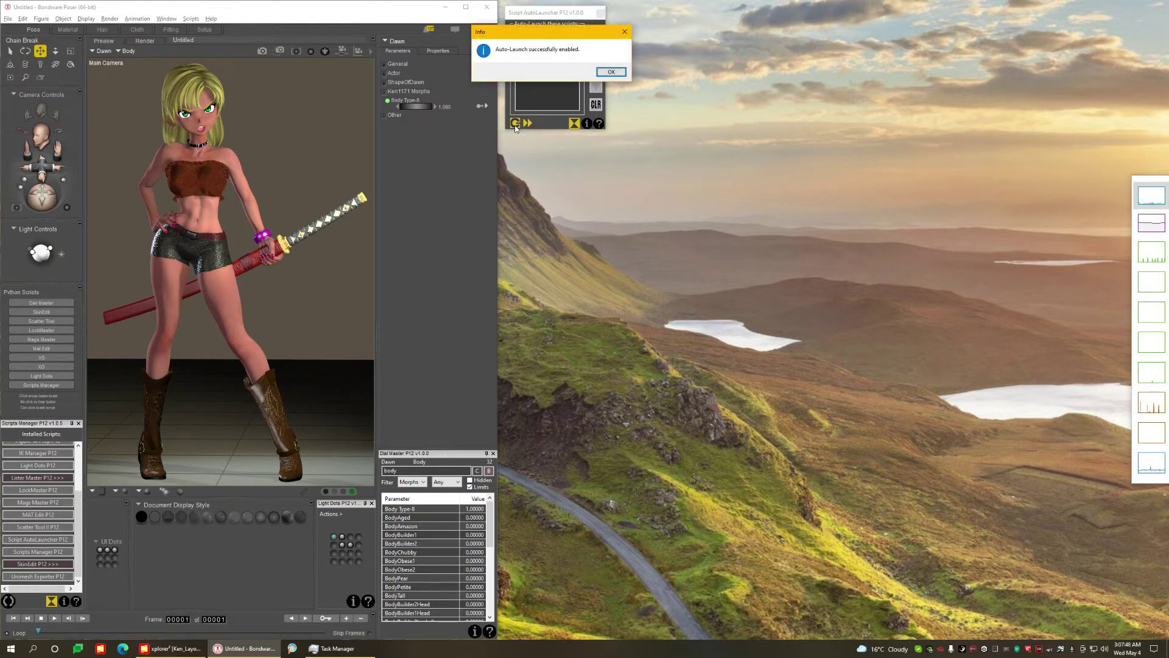
pyautogui.click(610, 72)
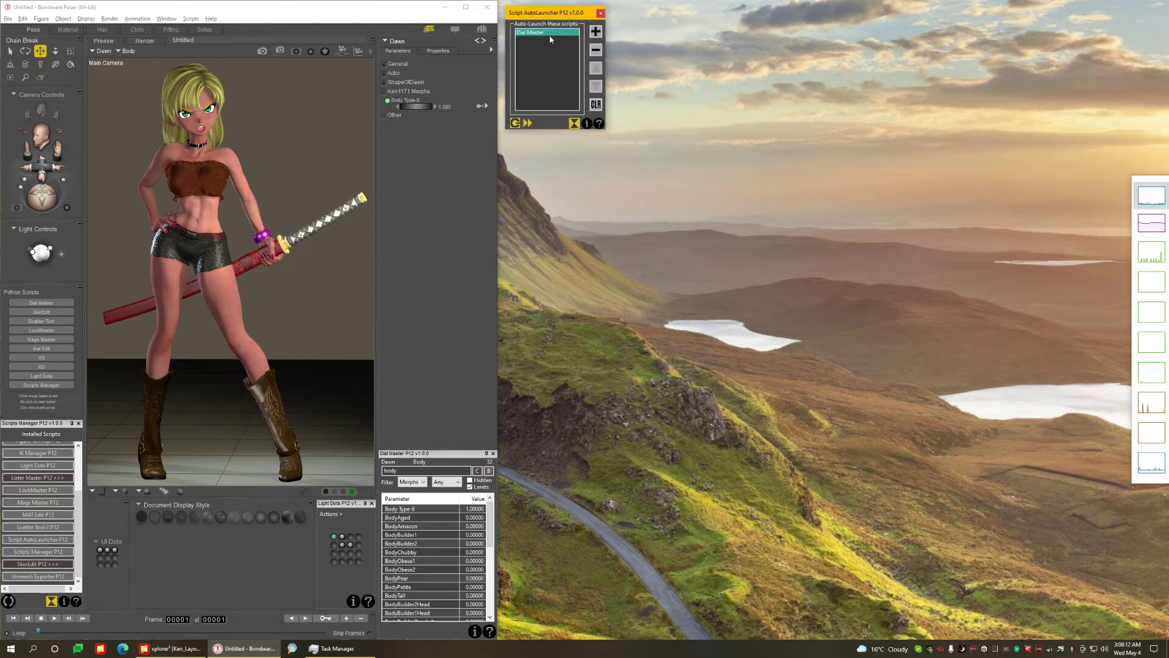
pyautogui.click(599, 34)
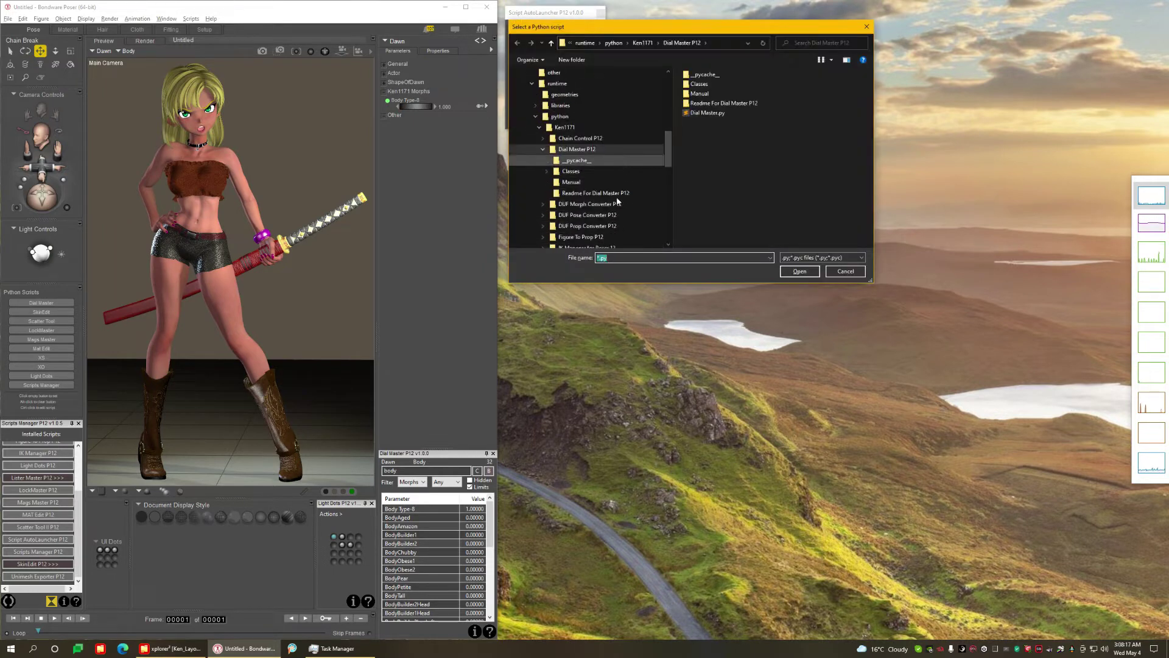
# Add Light Dots.py from the Light Dots P12 folder as the second script.
pyautogui.click(603, 204)
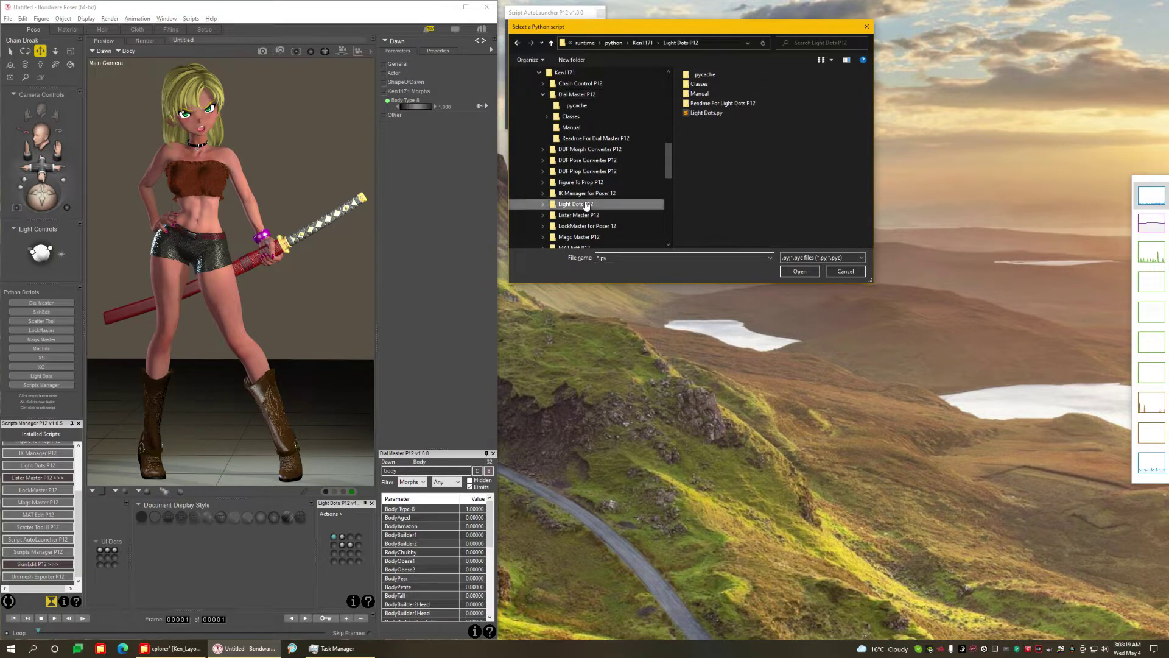
pyautogui.doubleClick(706, 112)
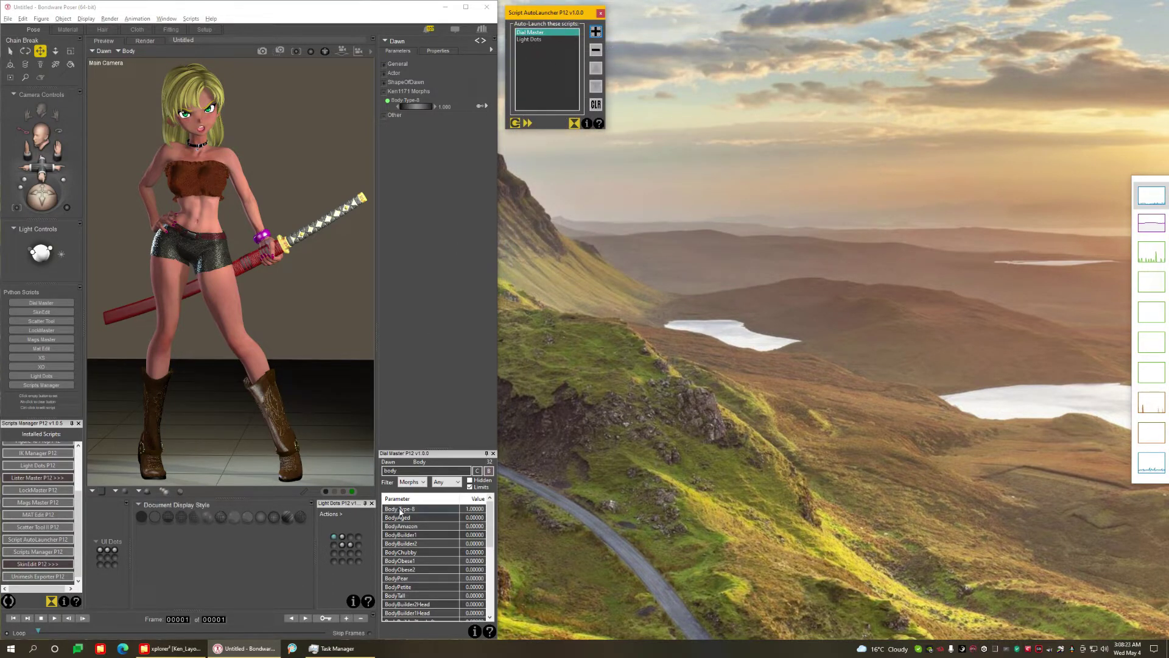
pyautogui.click(535, 39)
# Check the Dial Master and Light Dots entries, then close the Light Dots panel.
pyautogui.click(536, 33)
pyautogui.click(537, 40)
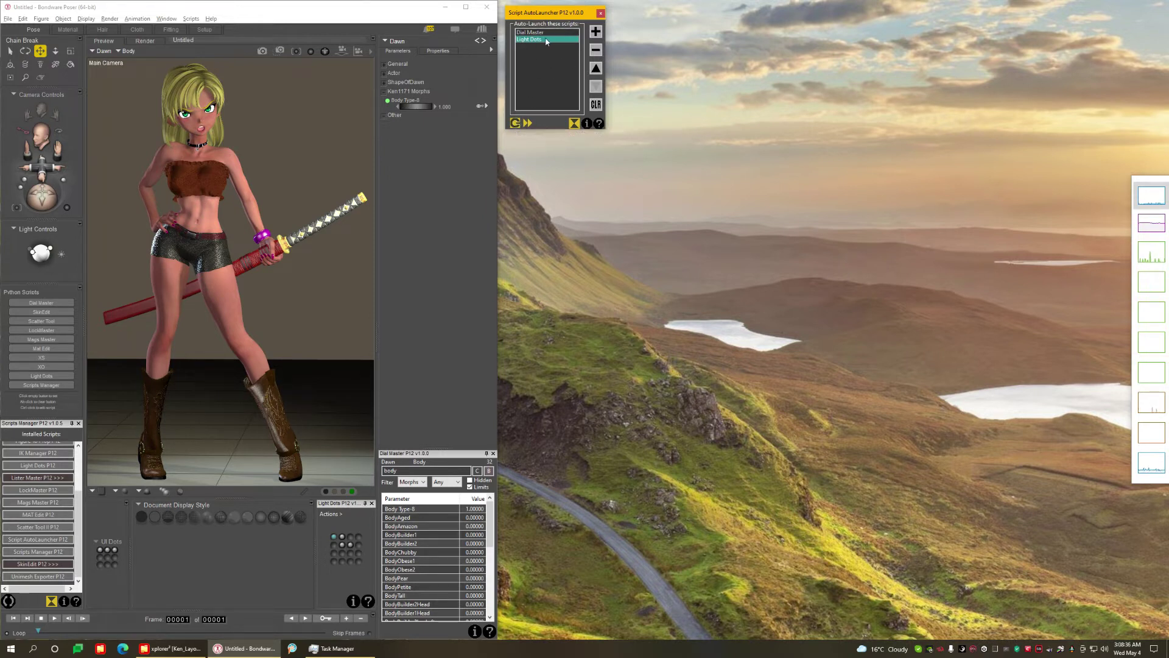
pyautogui.click(530, 33)
pyautogui.click(371, 503)
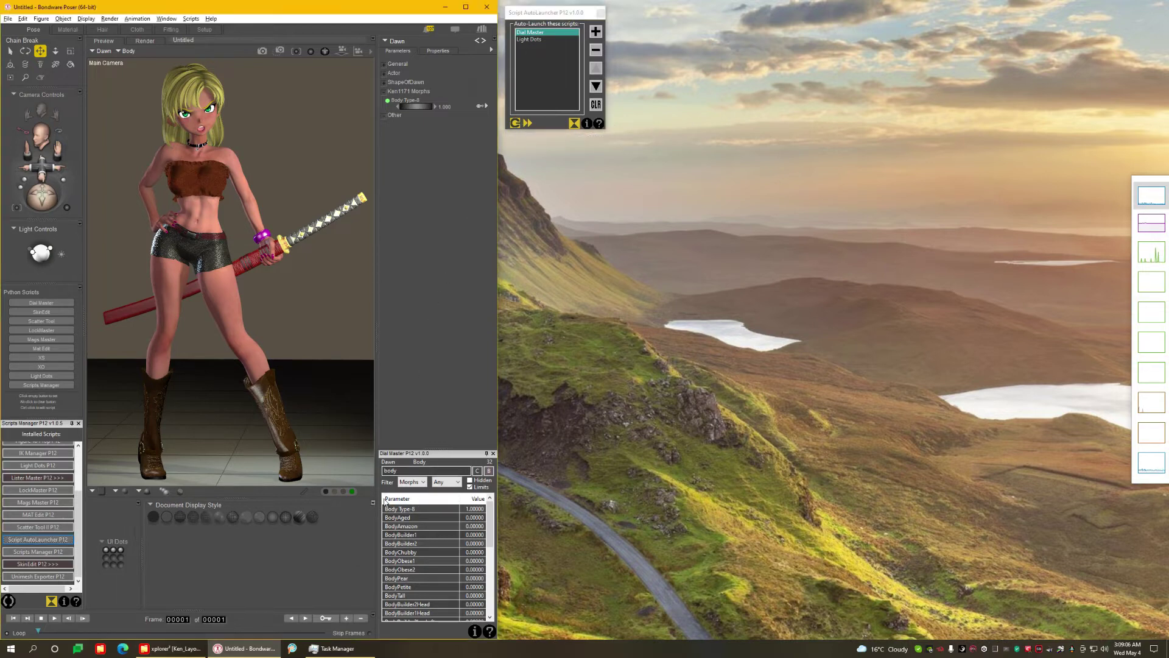
# Close the Dial Master panel and relaunch both listed scripts with launch-now.
pyautogui.click(493, 453)
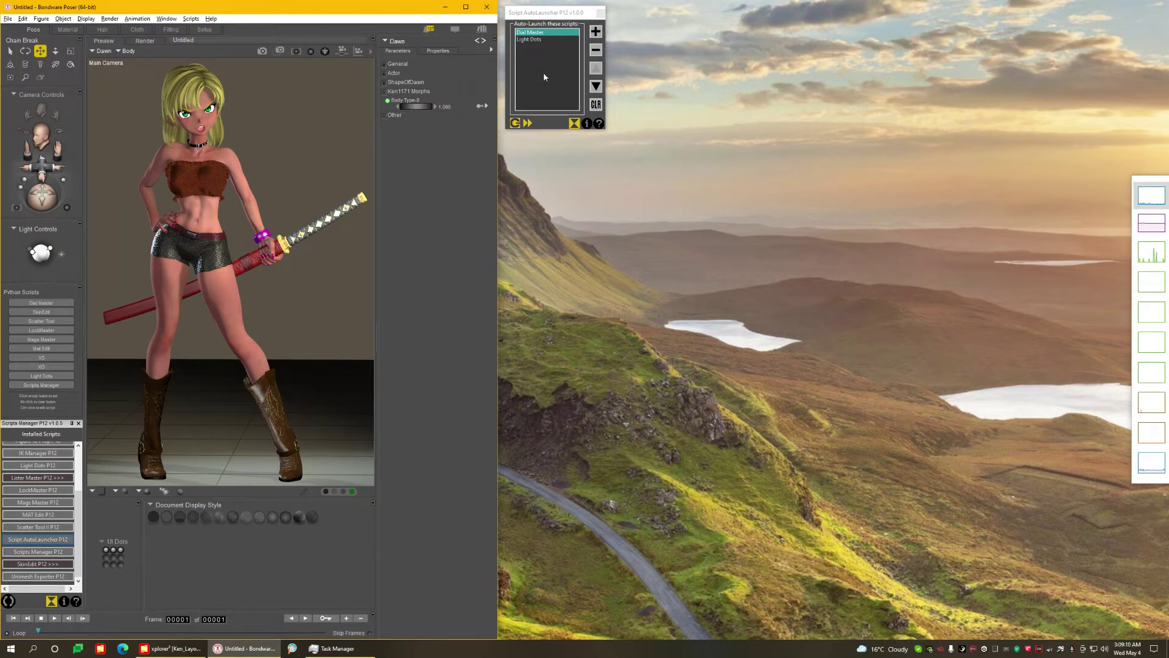
pyautogui.click(527, 124)
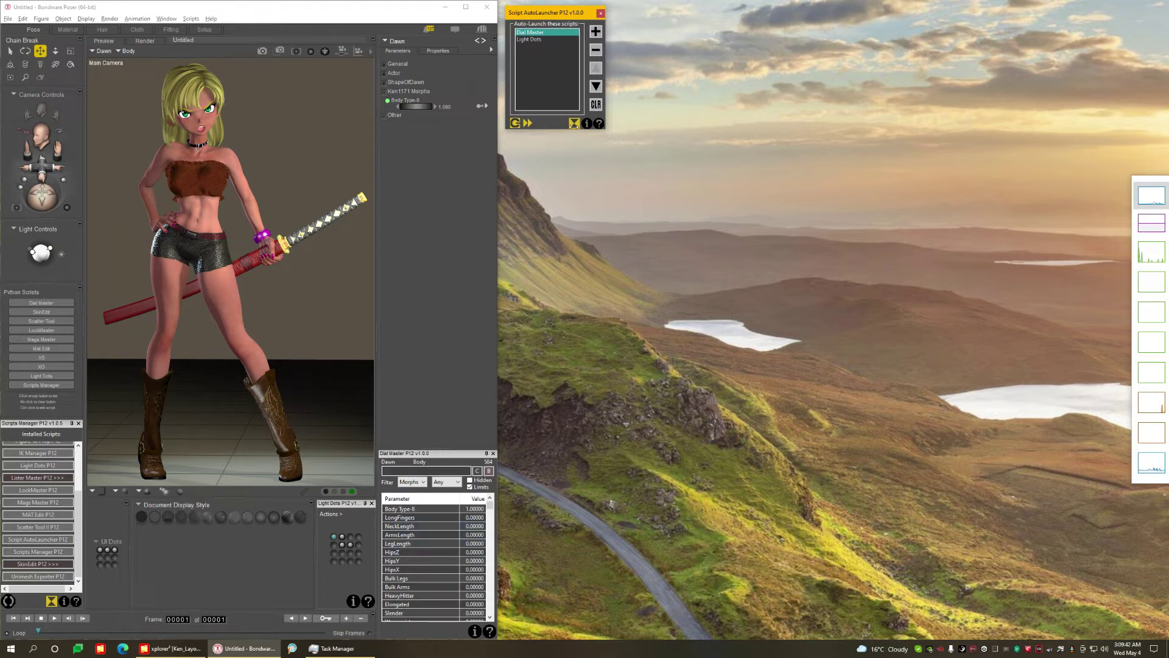
pyautogui.click(529, 40)
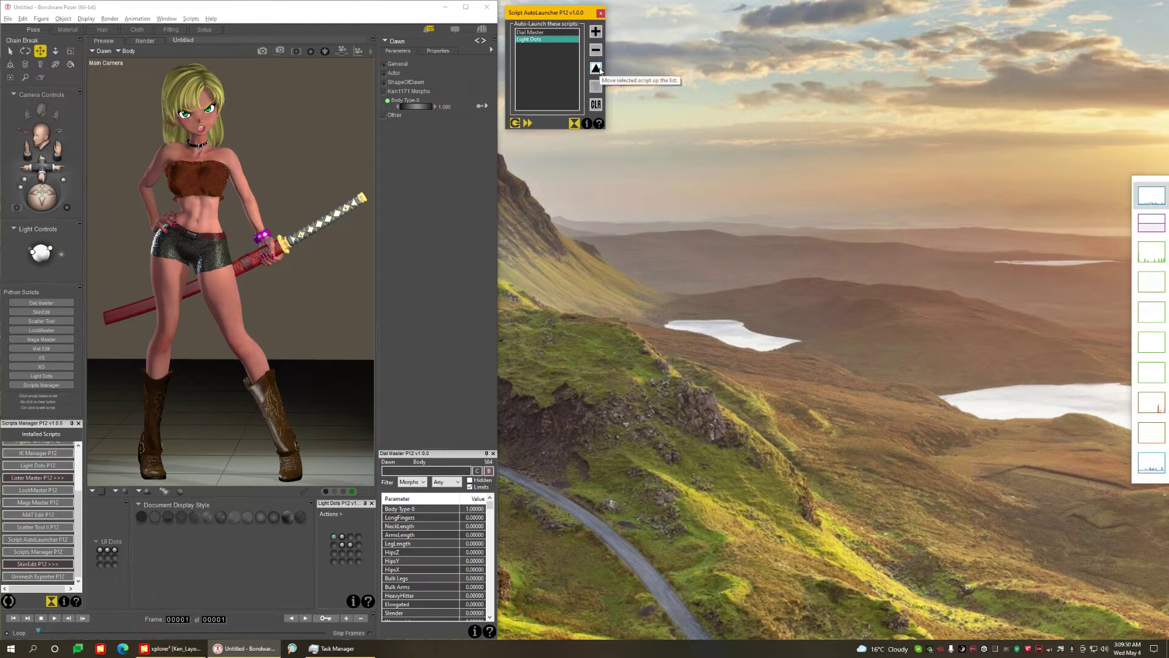
pyautogui.click(598, 68)
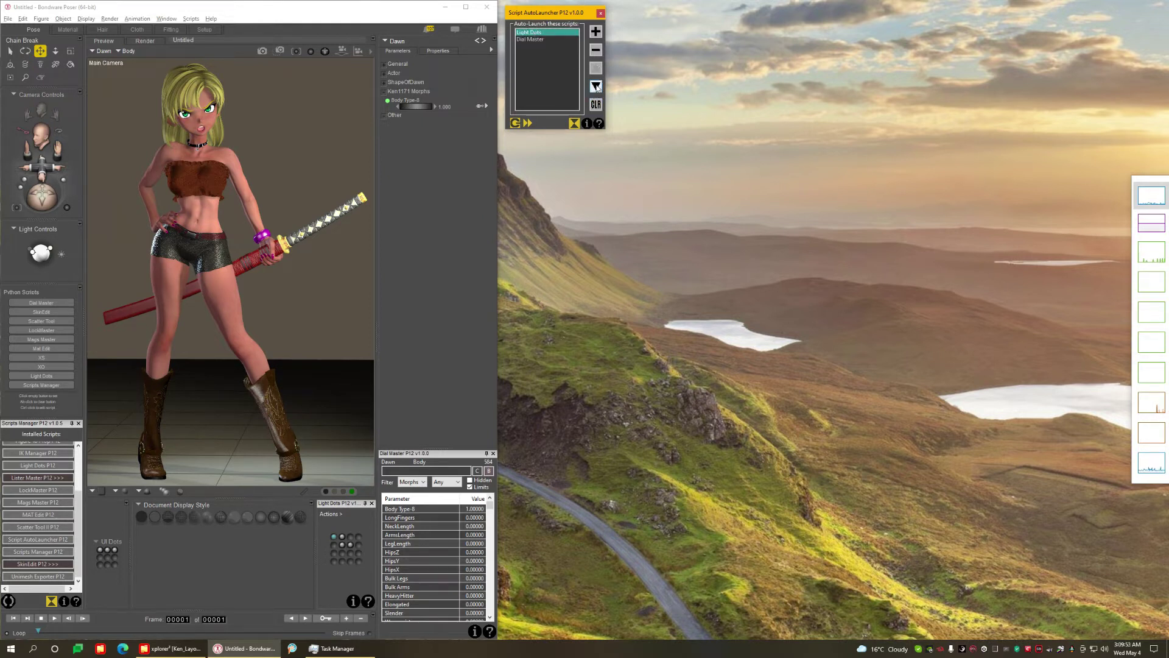
pyautogui.click(596, 86)
pyautogui.moveTo(523, 35); pyautogui.dragTo(536, 41)
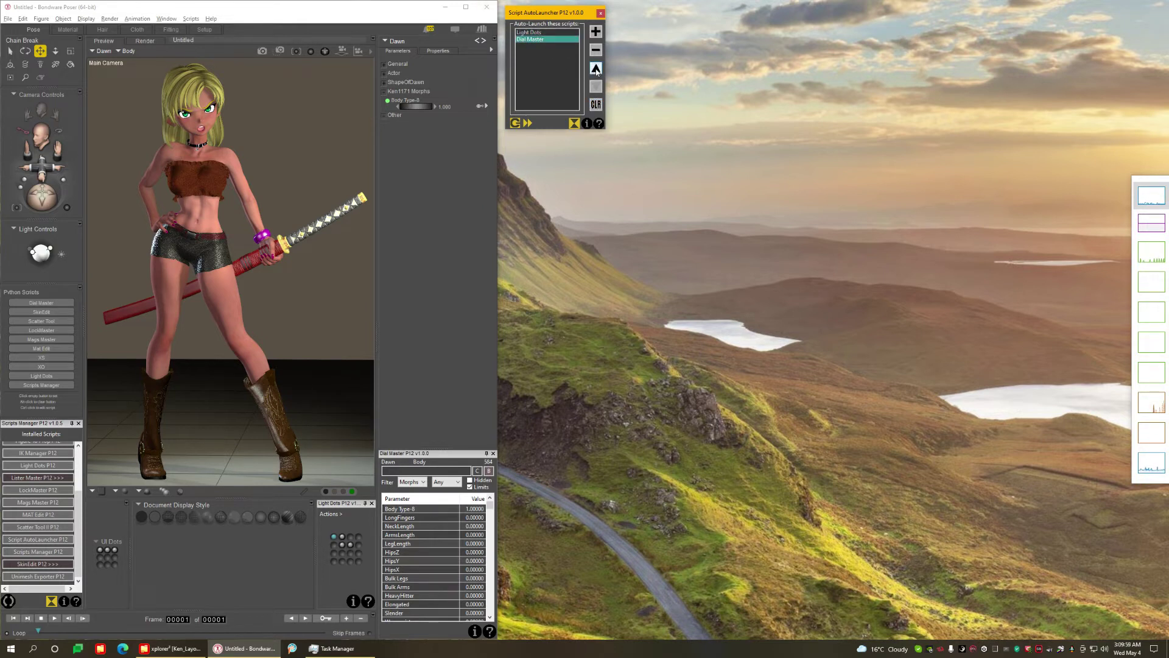
pyautogui.click(596, 69)
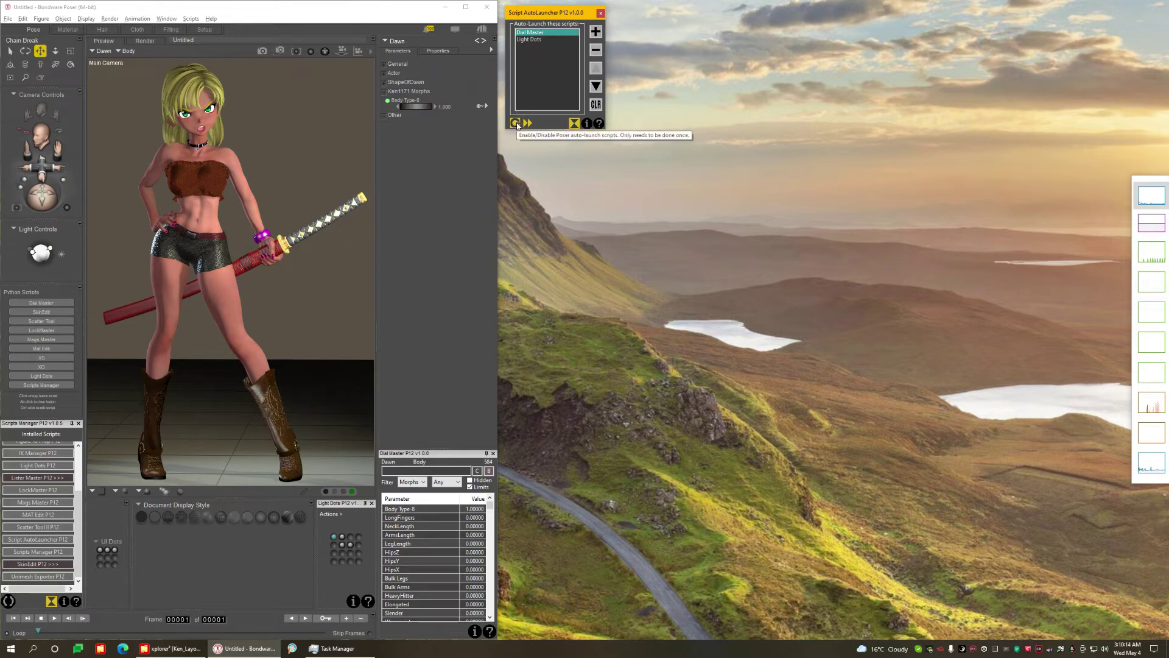
# Close the Script AutoLauncher P12 window and bring up xplorer².
pyautogui.click(600, 12)
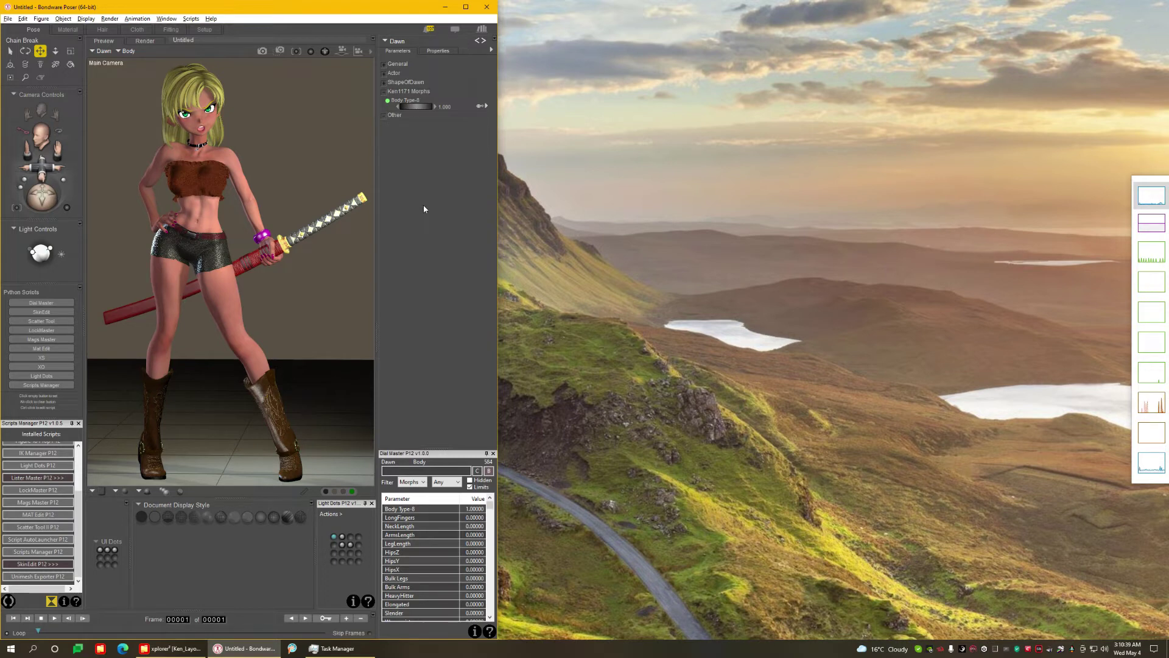
pyautogui.click(176, 649)
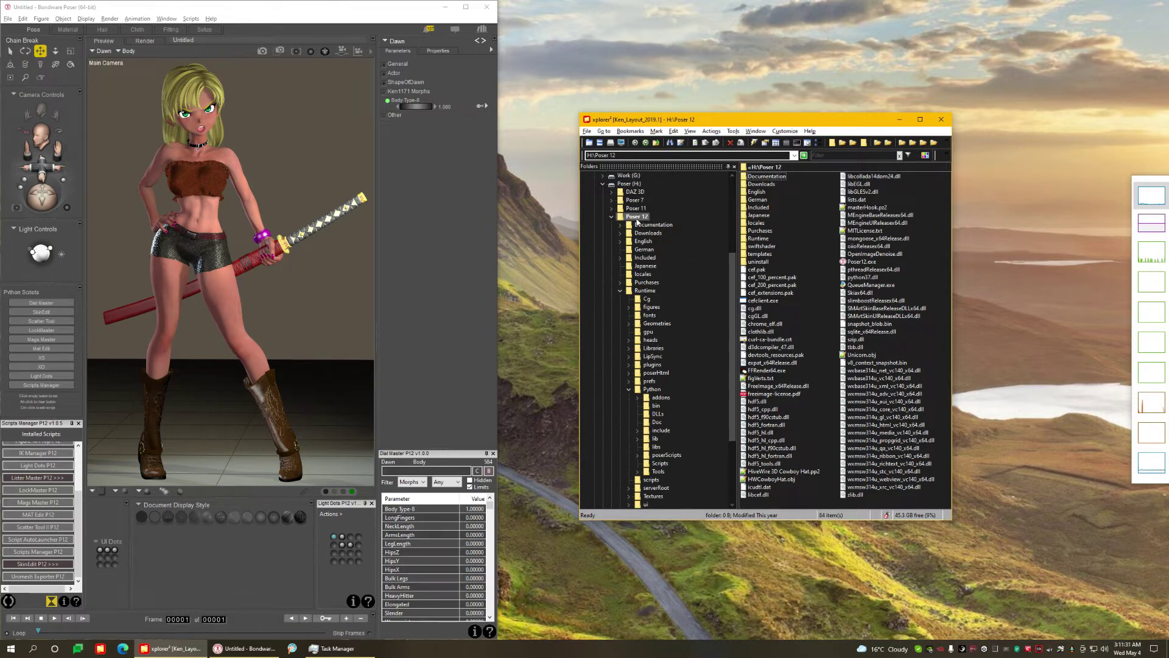
# Browse to Runtime\Python\poserScripts in xplorer² and select poserStartup.py.
pyautogui.click(644, 291)
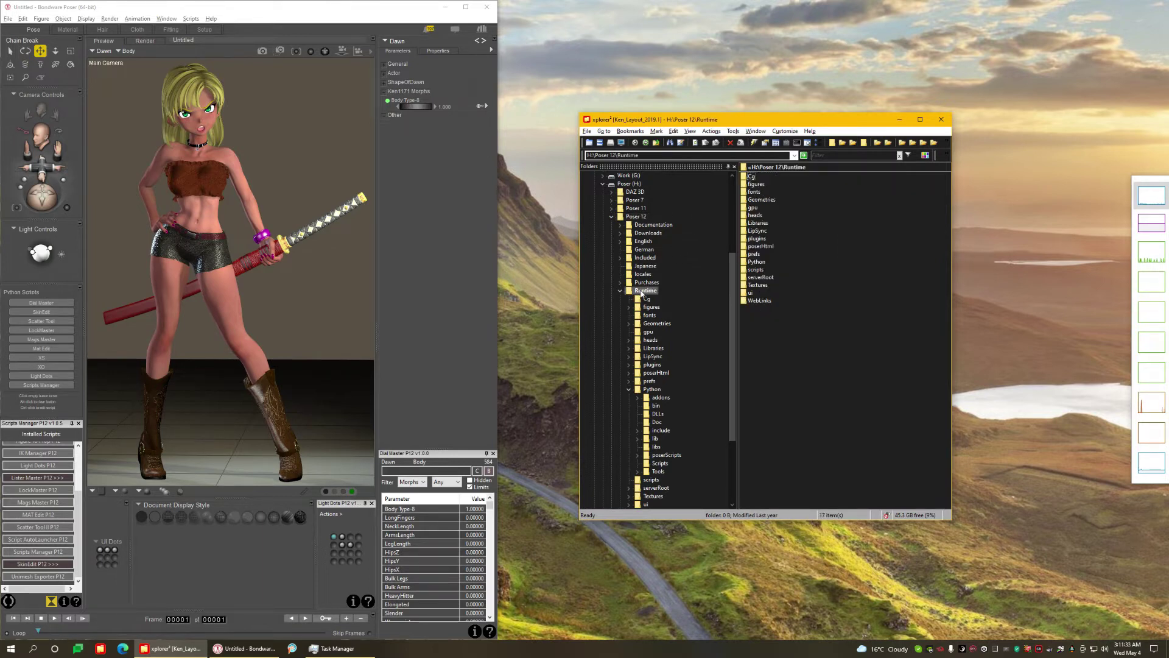
pyautogui.click(650, 389)
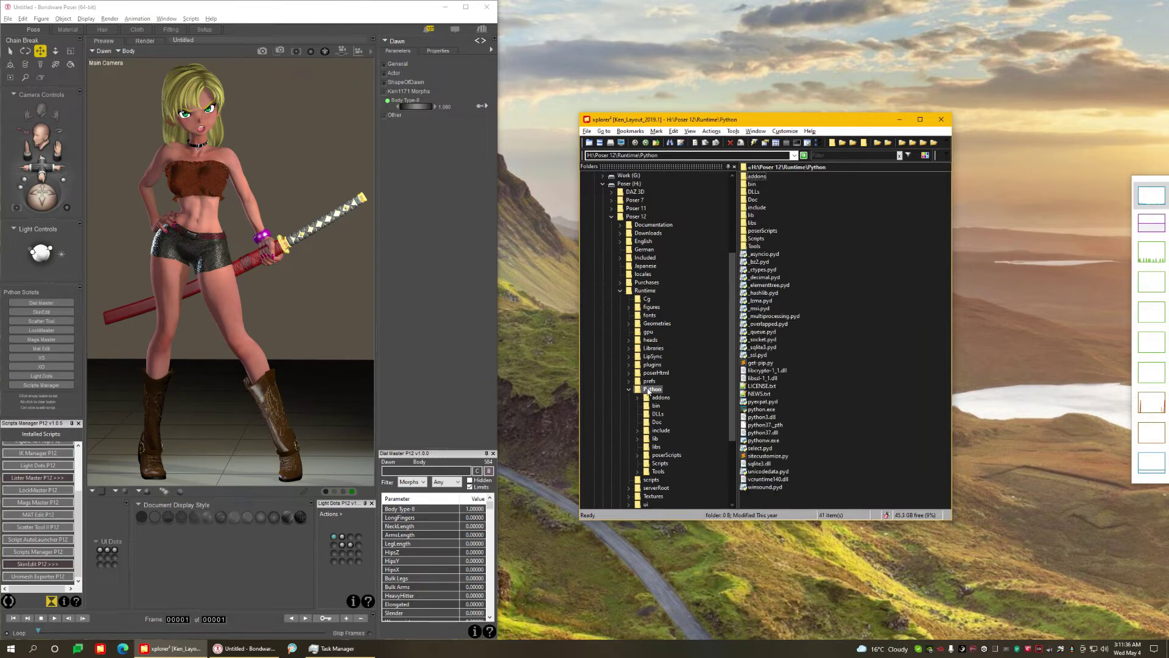
pyautogui.click(664, 456)
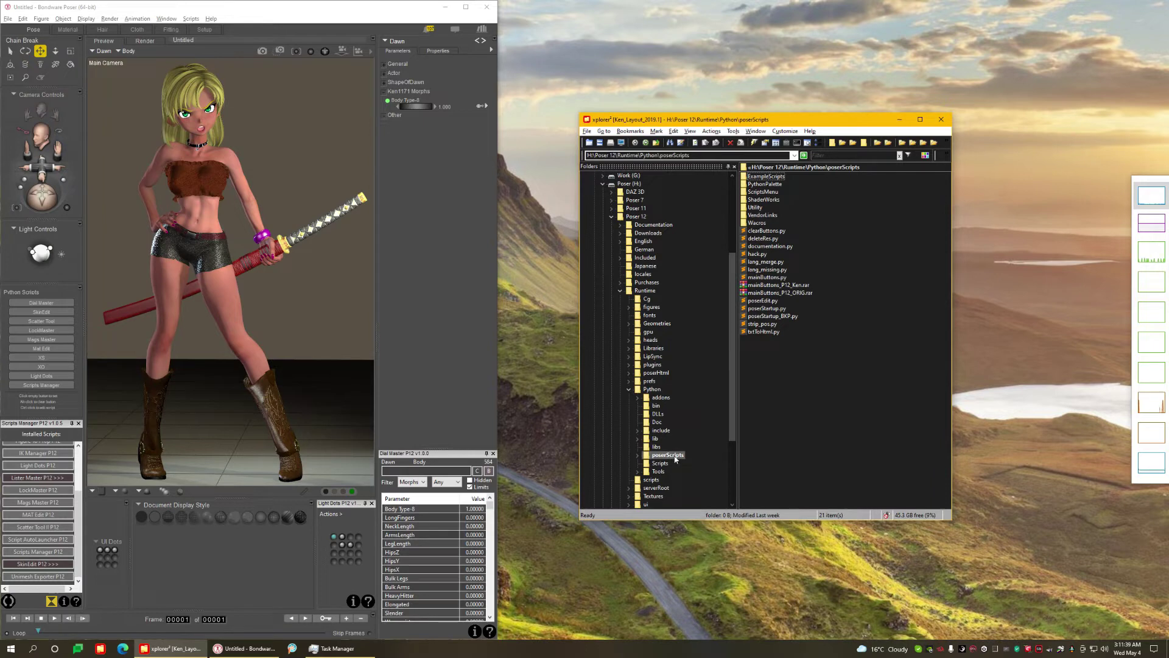
pyautogui.click(776, 310)
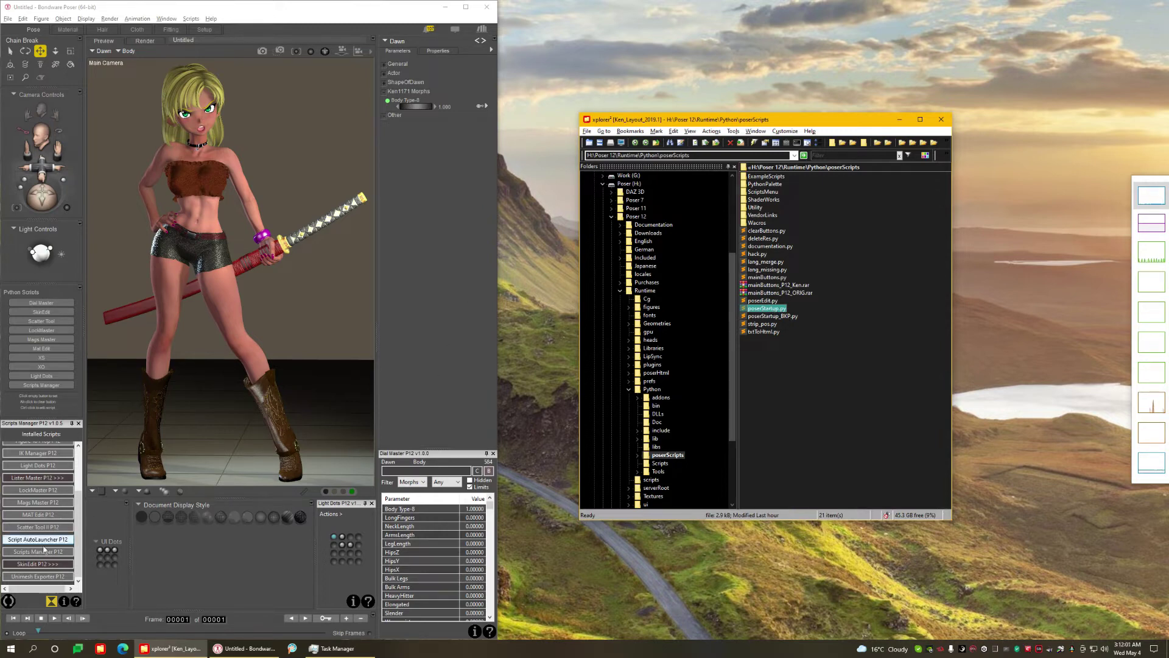
# Switch script auto-launching off in the AutoLauncher, then open poserStartup.py from xplorer².
pyautogui.click(38, 542)
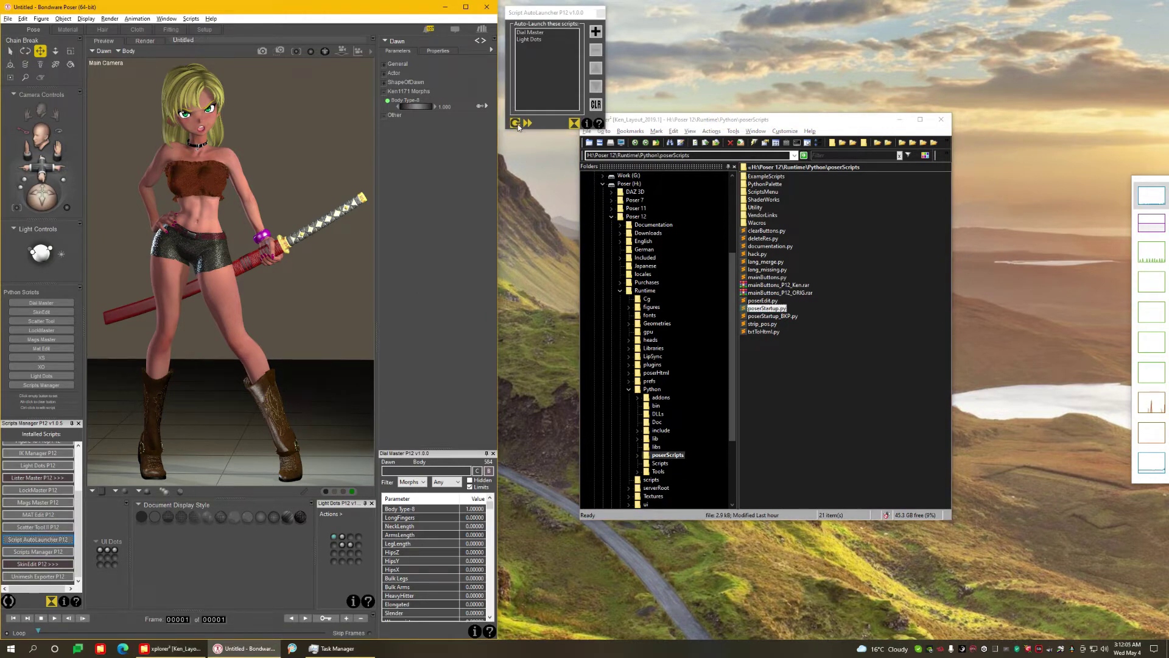
pyautogui.click(515, 124)
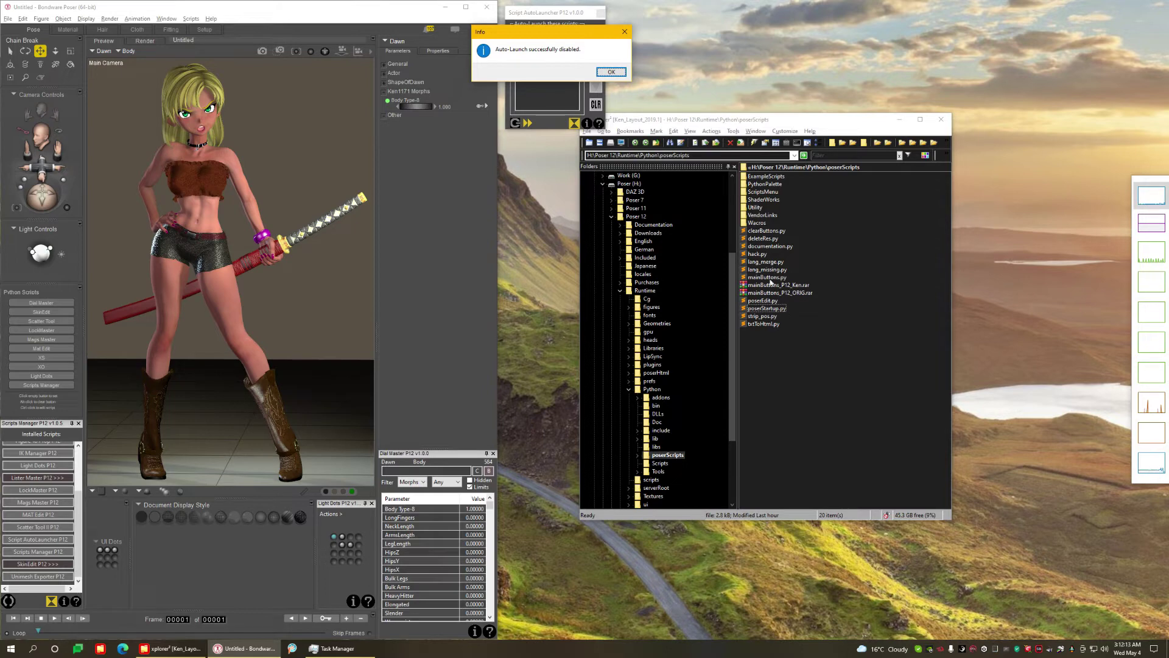
pyautogui.press('Return')
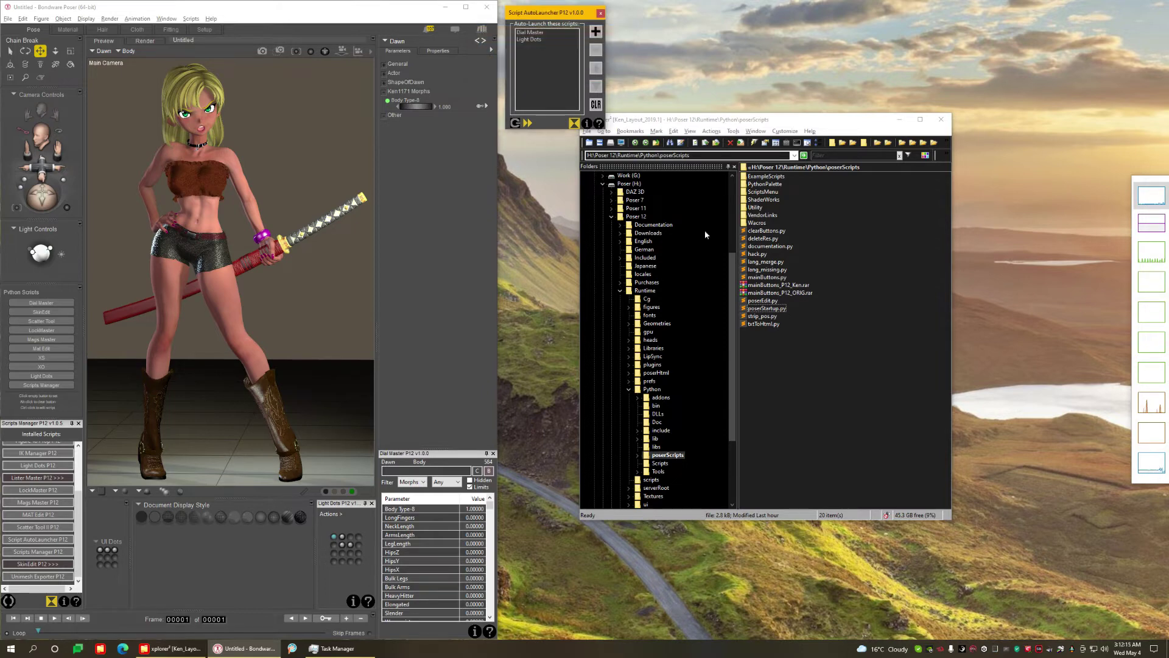
pyautogui.click(780, 310)
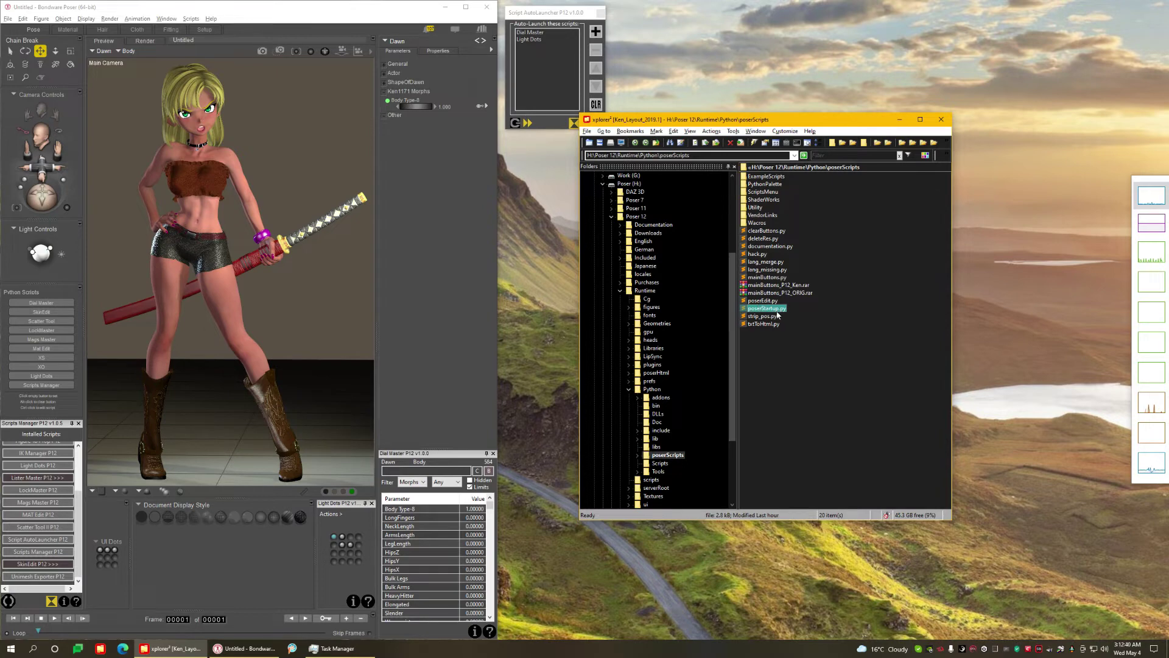
pyautogui.doubleClick(784, 308)
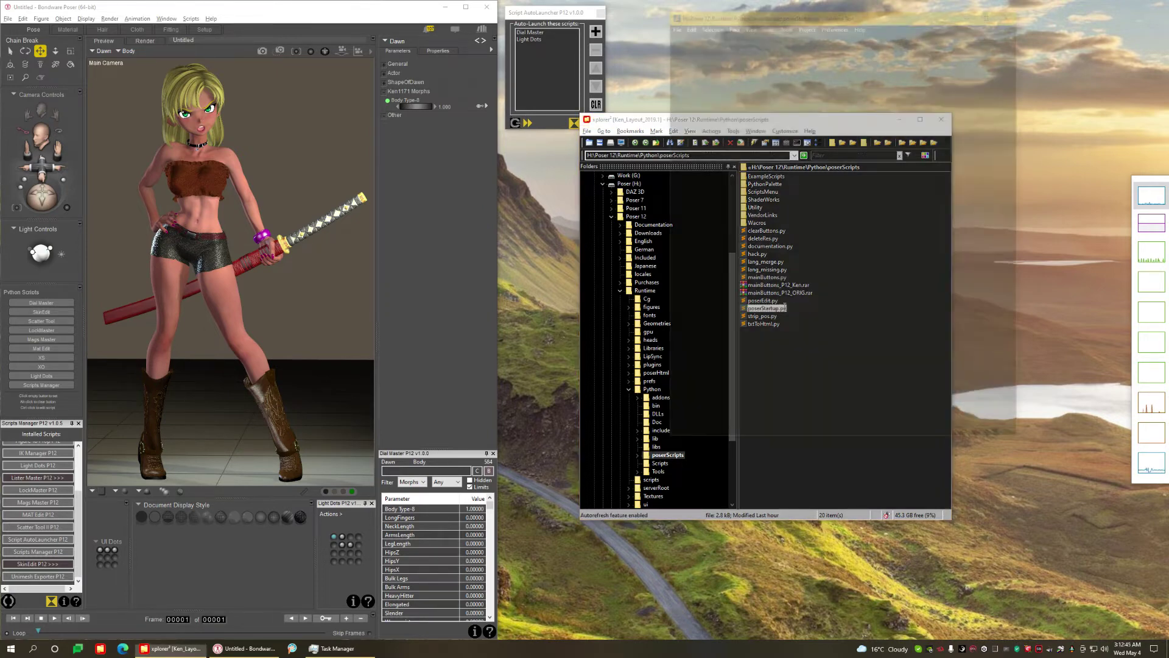
# Scroll through poserStartup.py in Sublime Text to the empty line 87 at the end.
pyautogui.scroll(6, 808, 295)
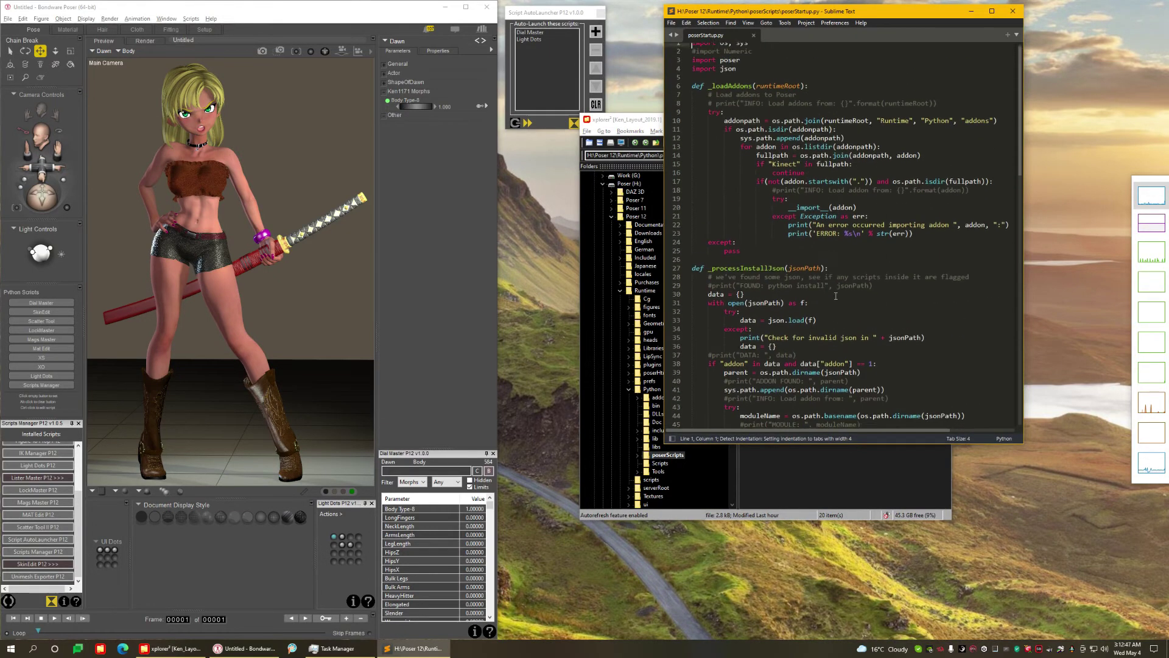
pyautogui.scroll(-8, 833, 289)
pyautogui.scroll(2, 720, 212)
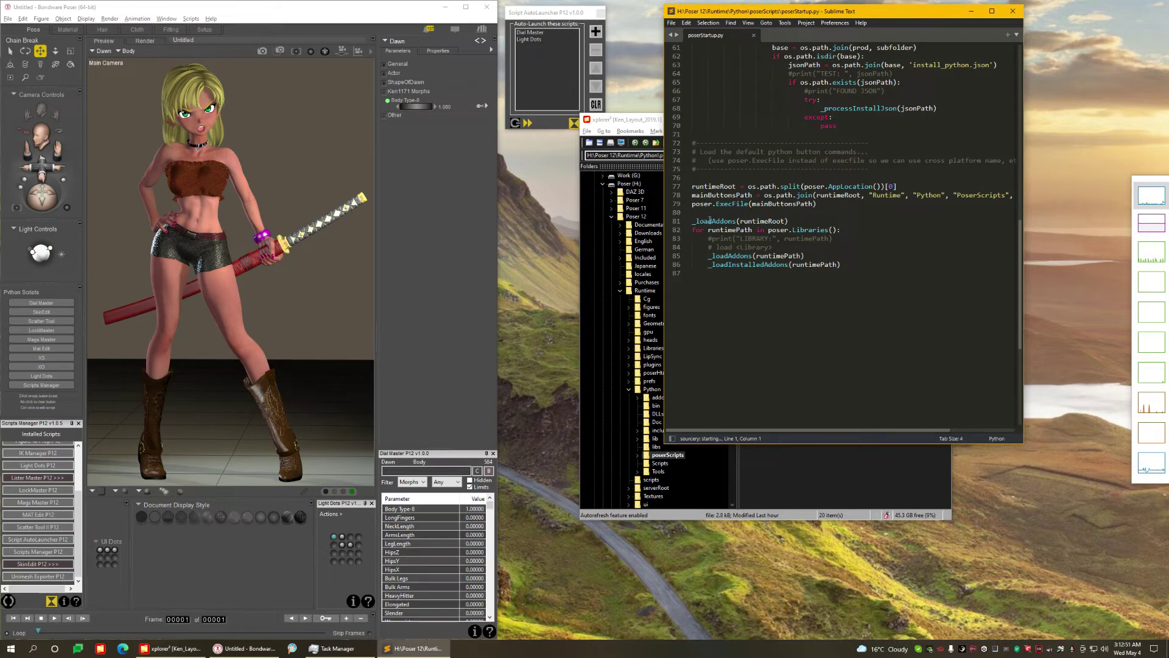
pyautogui.click(733, 281)
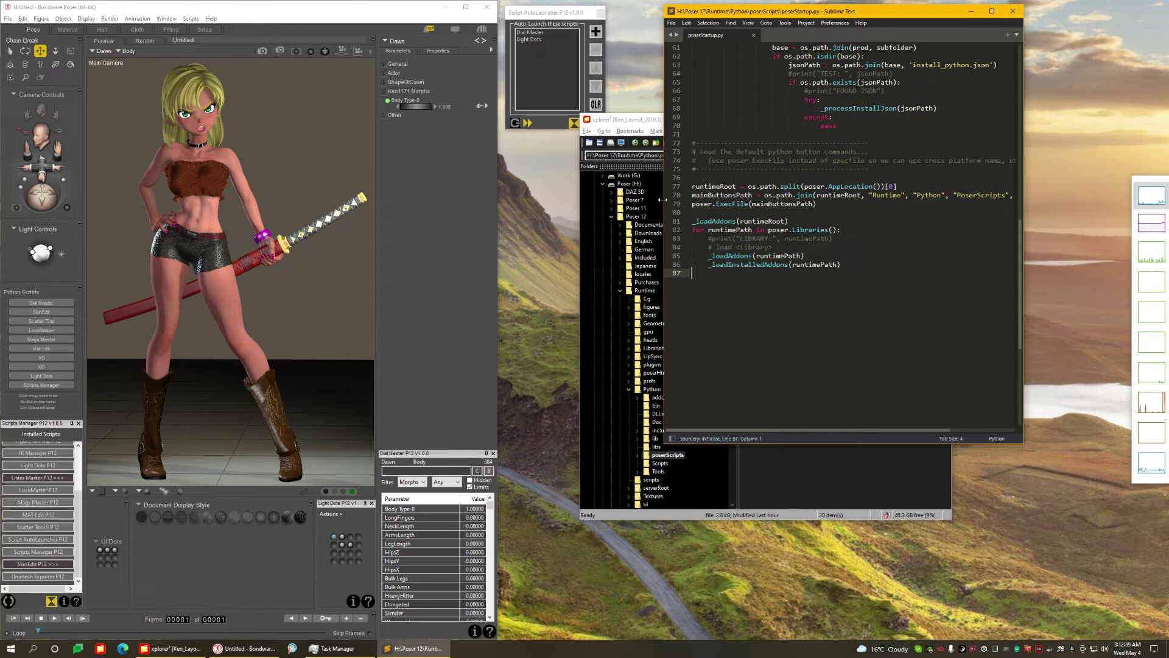
# Close Sublime Text, re-enable script auto-launching, and acknowledge the success message.
pyautogui.click(1013, 10)
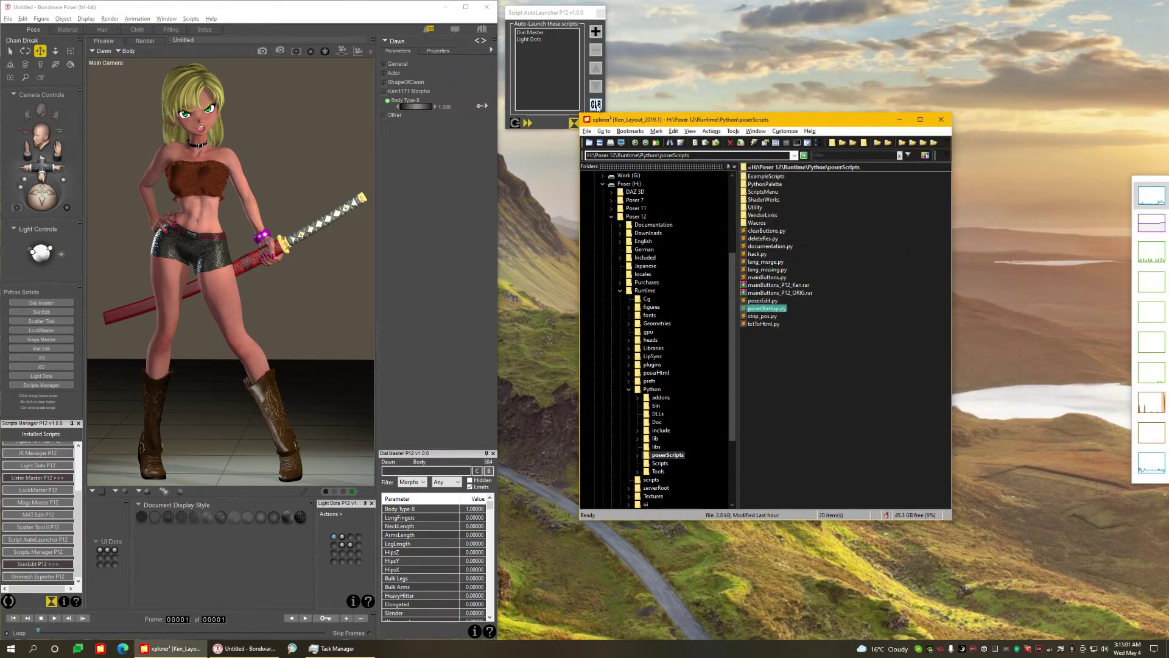
pyautogui.click(515, 122)
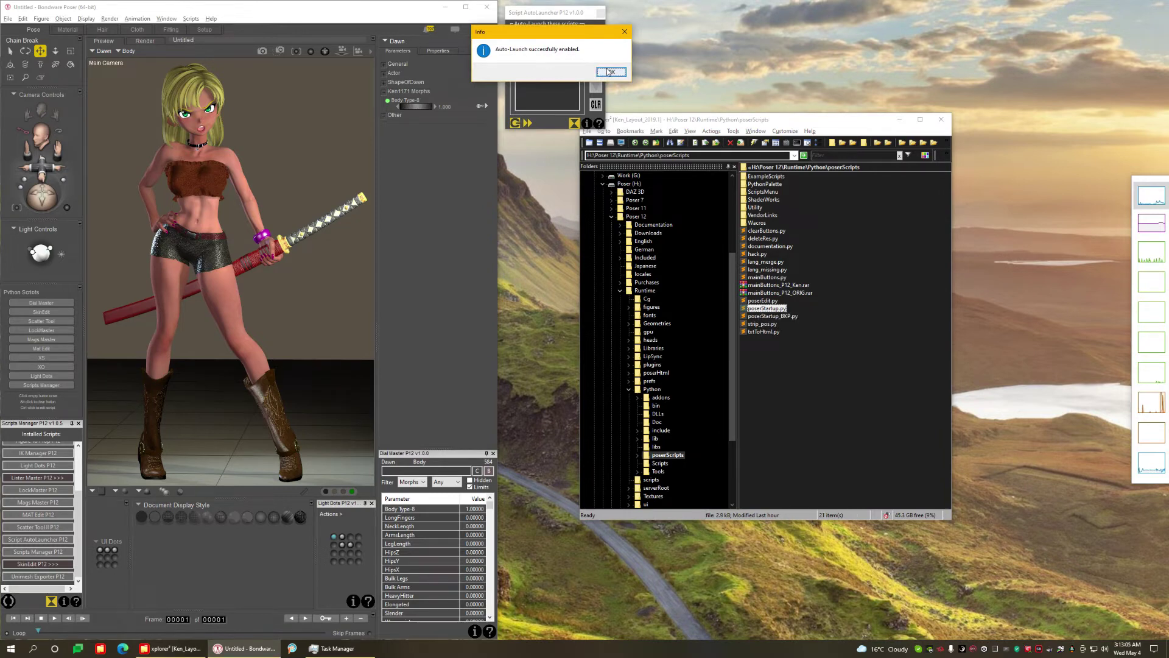
pyautogui.click(611, 72)
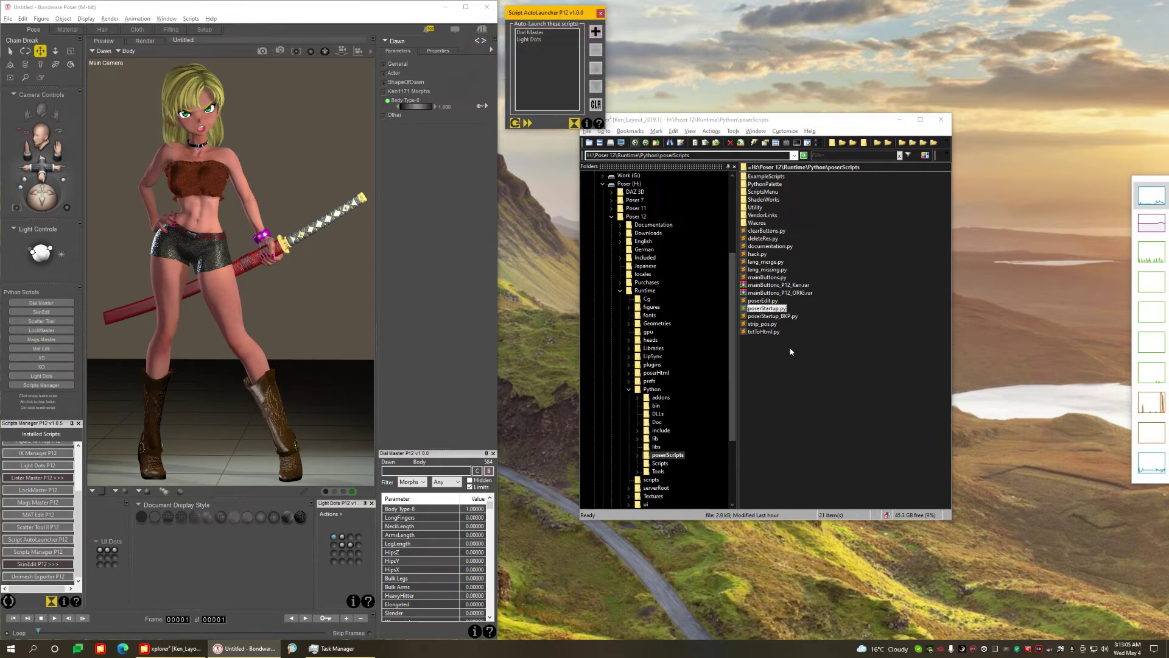
pyautogui.click(770, 312)
# Open poserStartup.py in Sublime Text and enlarge the editor window.
pyautogui.doubleClick(769, 309)
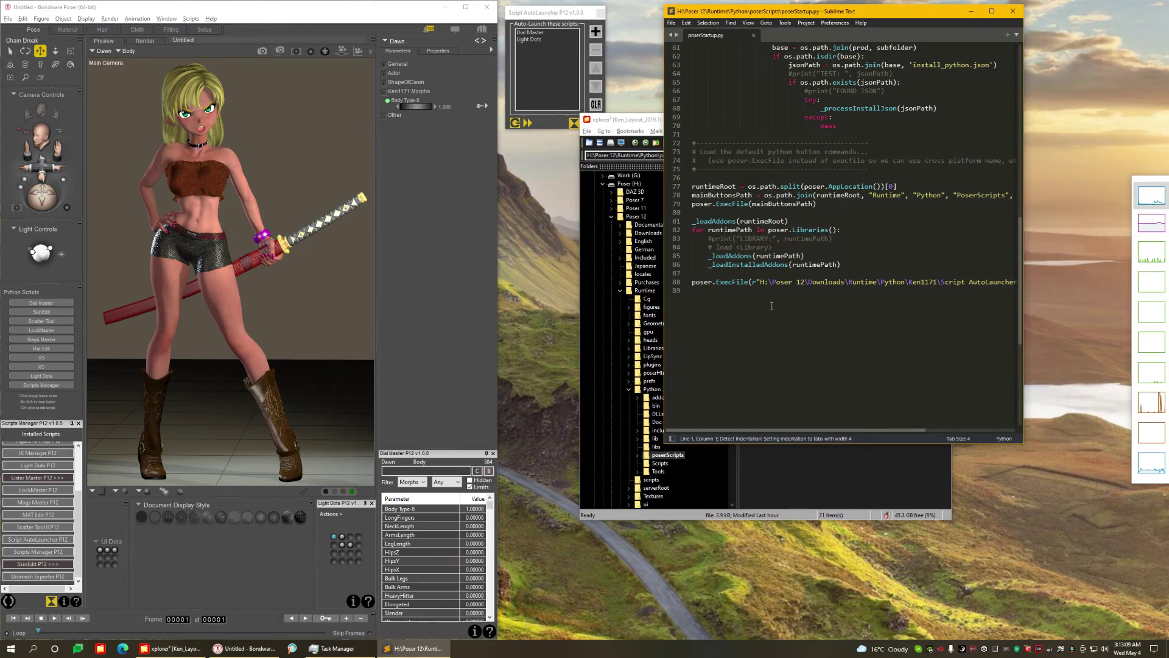
pyautogui.doubleClick(951, 5)
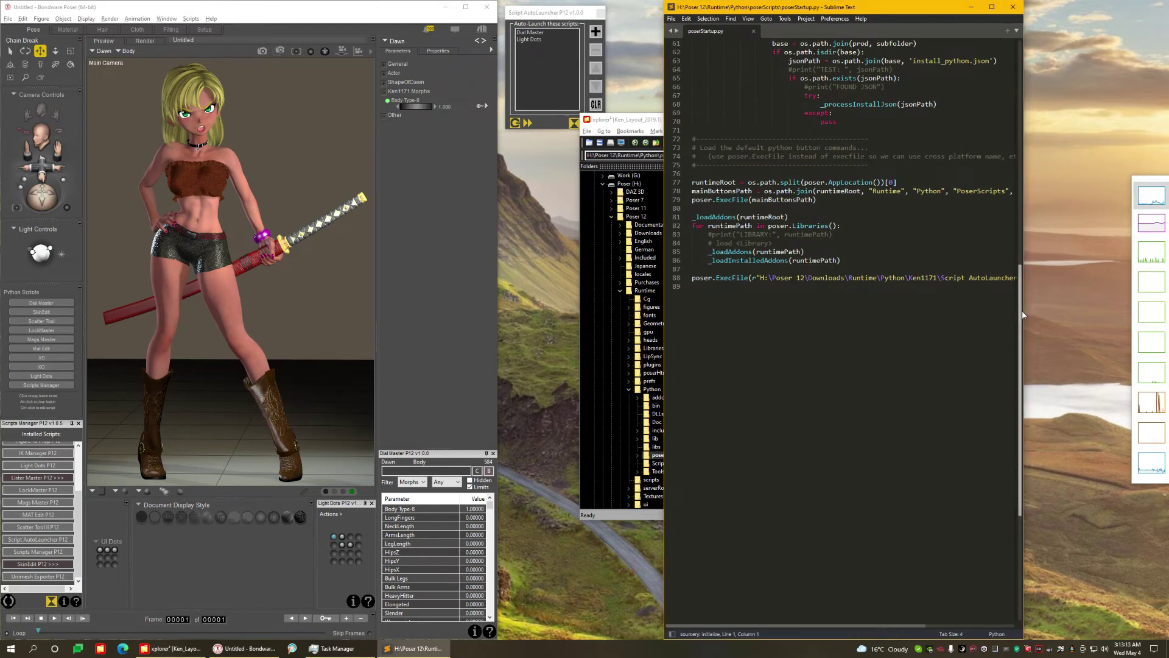
pyautogui.moveTo(1025, 285); pyautogui.dragTo(1119, 290)
pyautogui.click(716, 278)
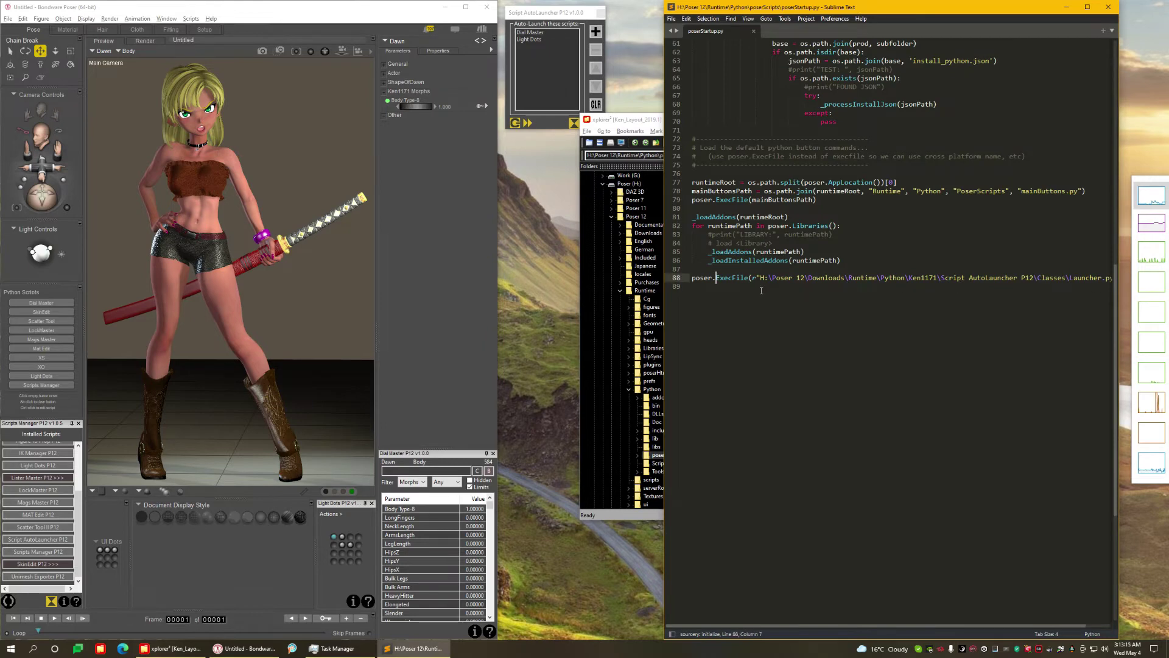
pyautogui.moveTo(663, 313); pyautogui.dragTo(515, 308)
# Inspect line 88's poser.ExecFile path to Script AutoLauncher P12 Classes\Launcher.pyc.
pyautogui.tripleClick(543, 280)
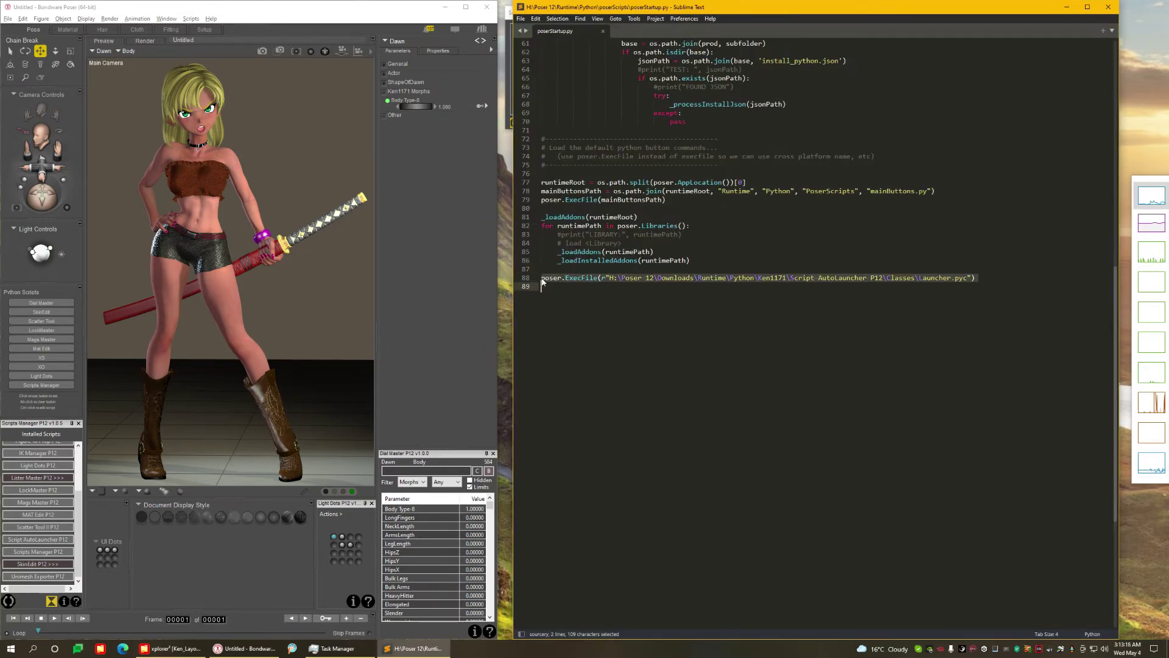
pyautogui.click(674, 279)
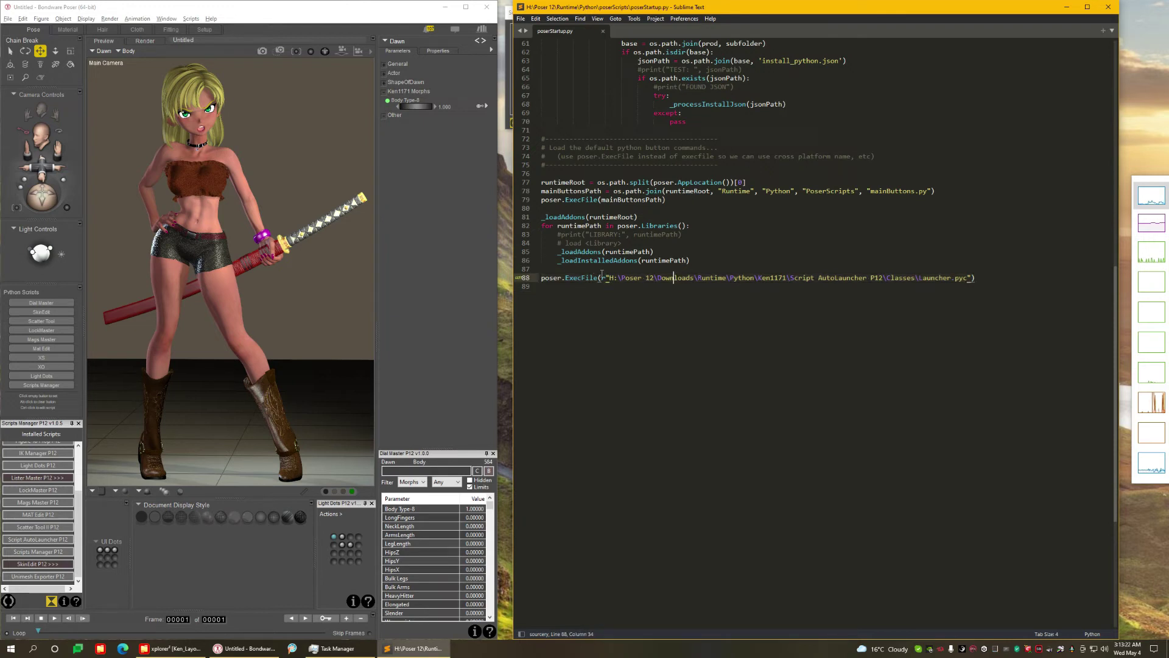
pyautogui.doubleClick(940, 279)
pyautogui.moveTo(610, 278); pyautogui.dragTo(918, 277)
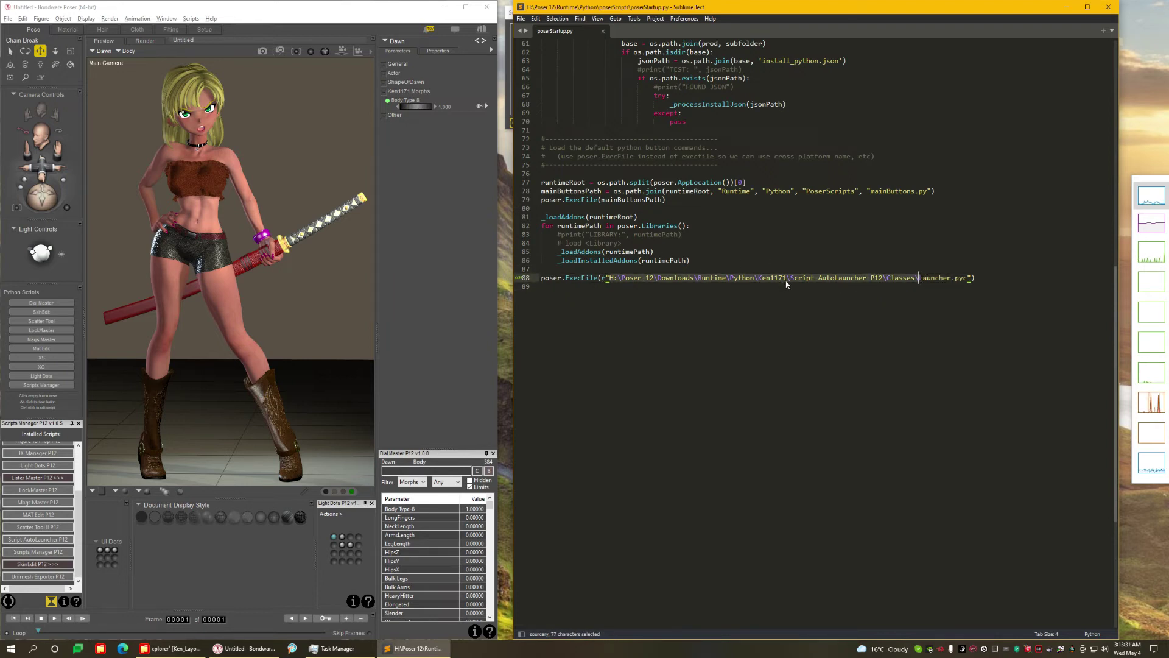
pyautogui.click(937, 282)
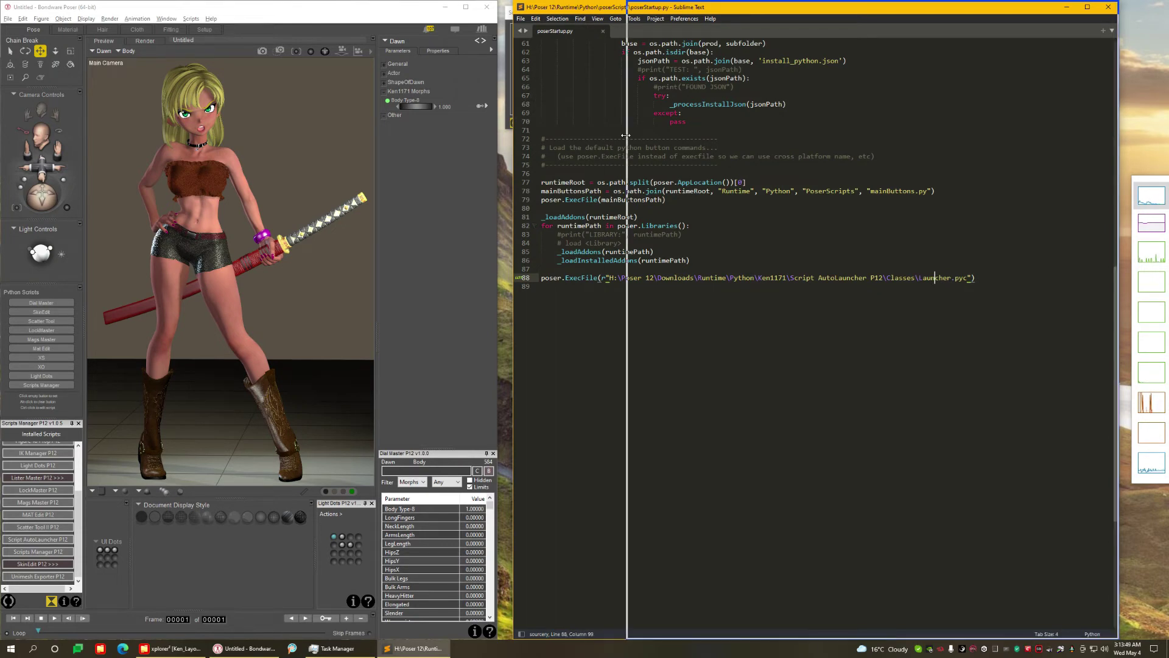
pyautogui.moveTo(514, 141); pyautogui.dragTo(627, 141)
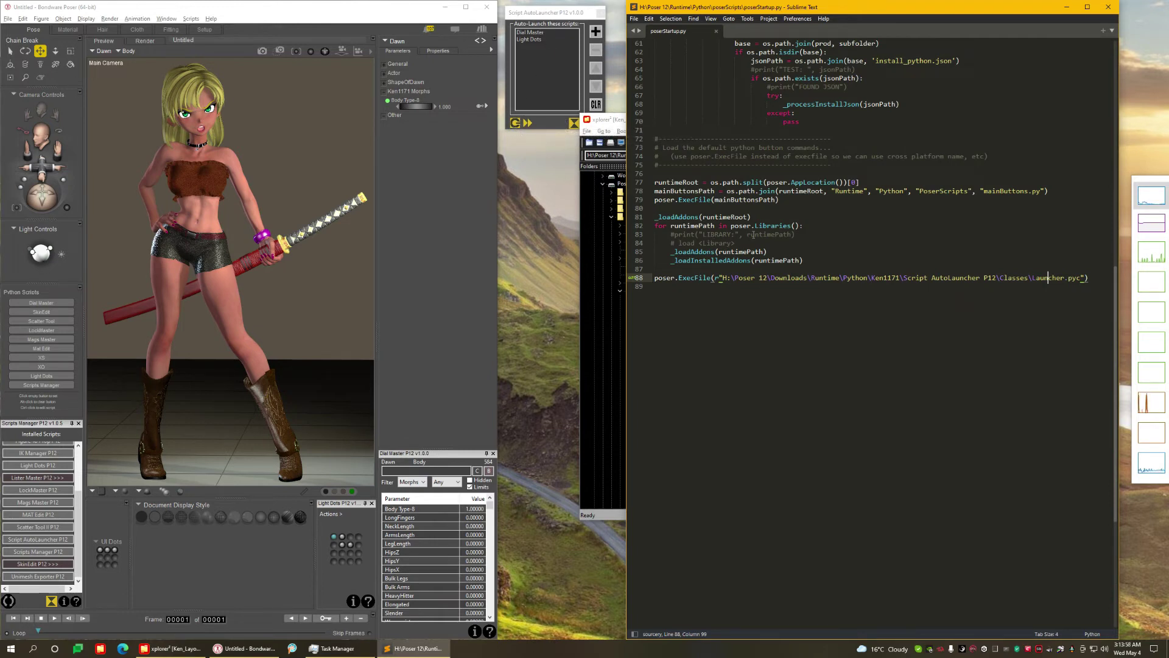
pyautogui.hotkey('alt', 'Tab')
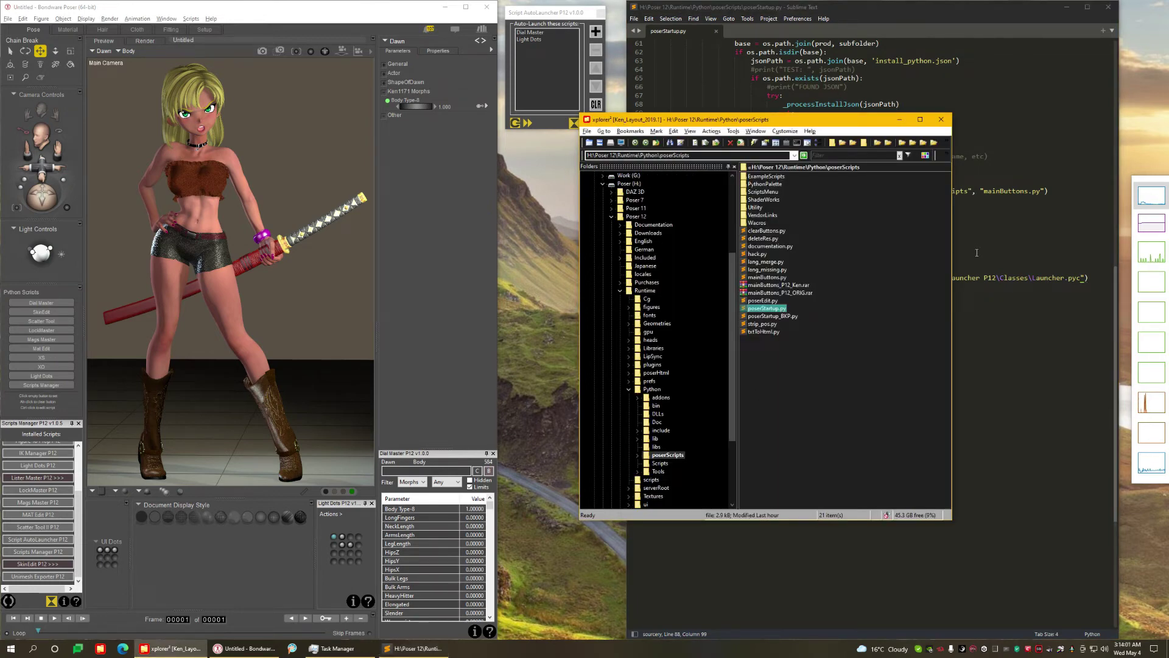
pyautogui.click(1006, 277)
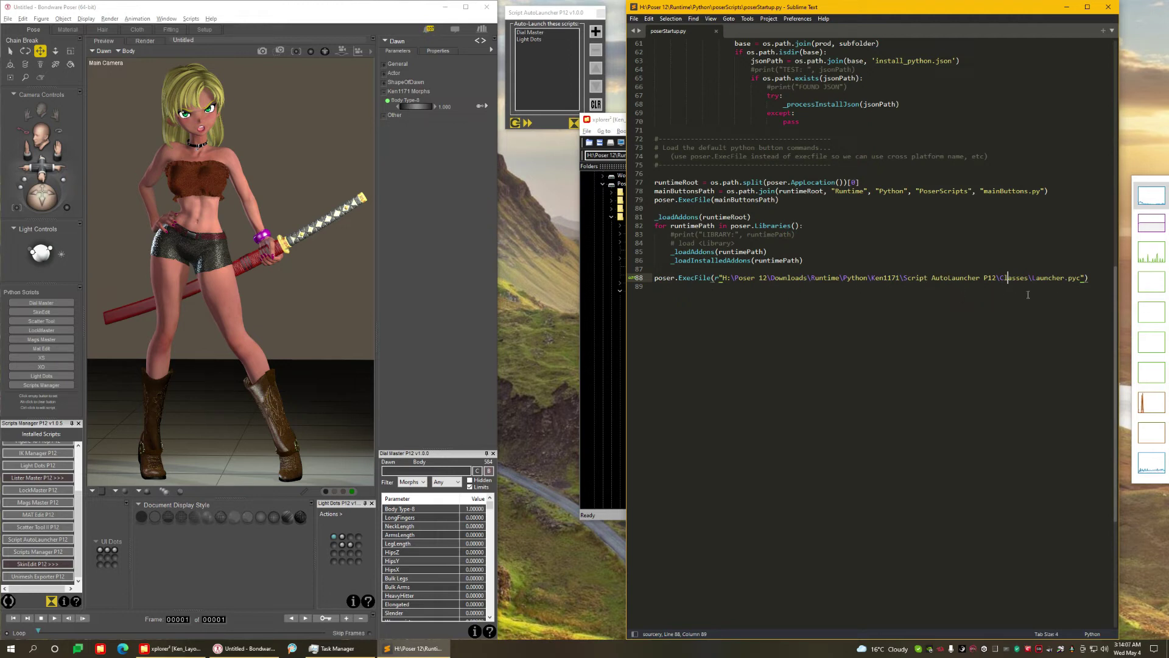
pyautogui.click(573, 94)
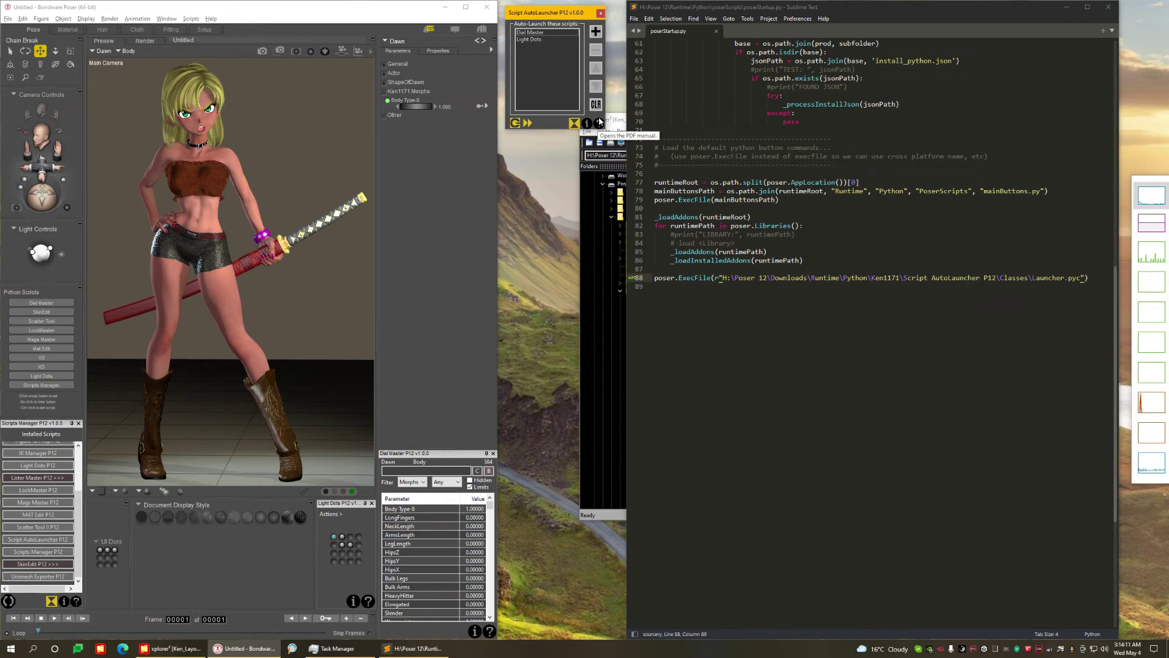
pyautogui.click(599, 123)
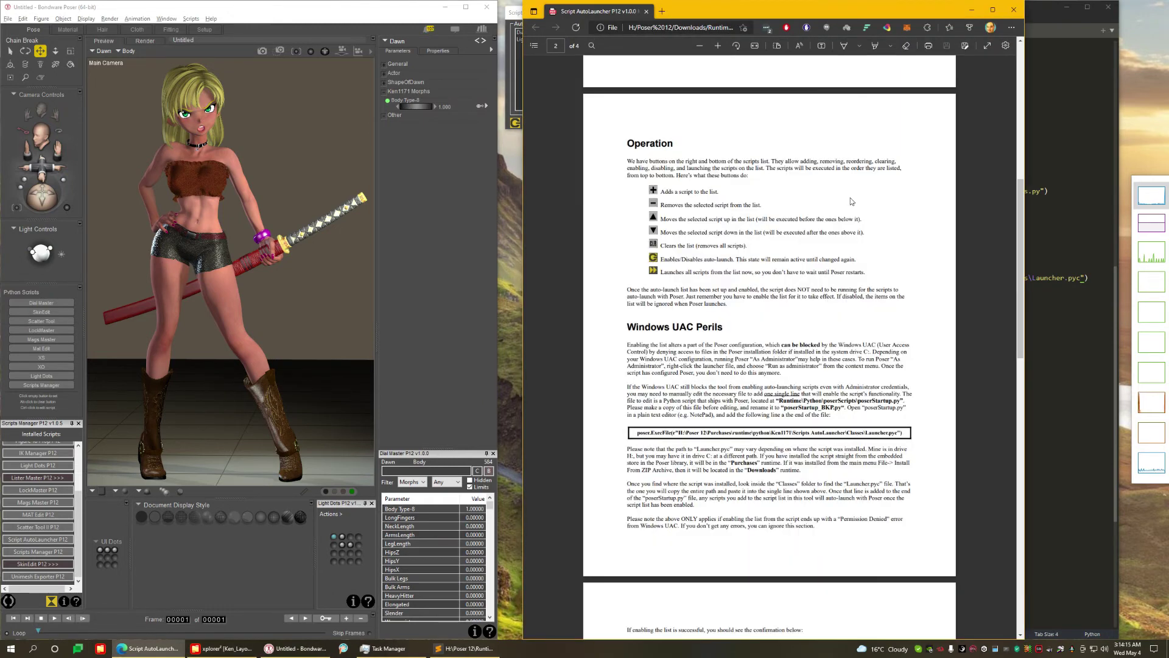
pyautogui.scroll(-8, 851, 201)
pyautogui.scroll(2, 851, 201)
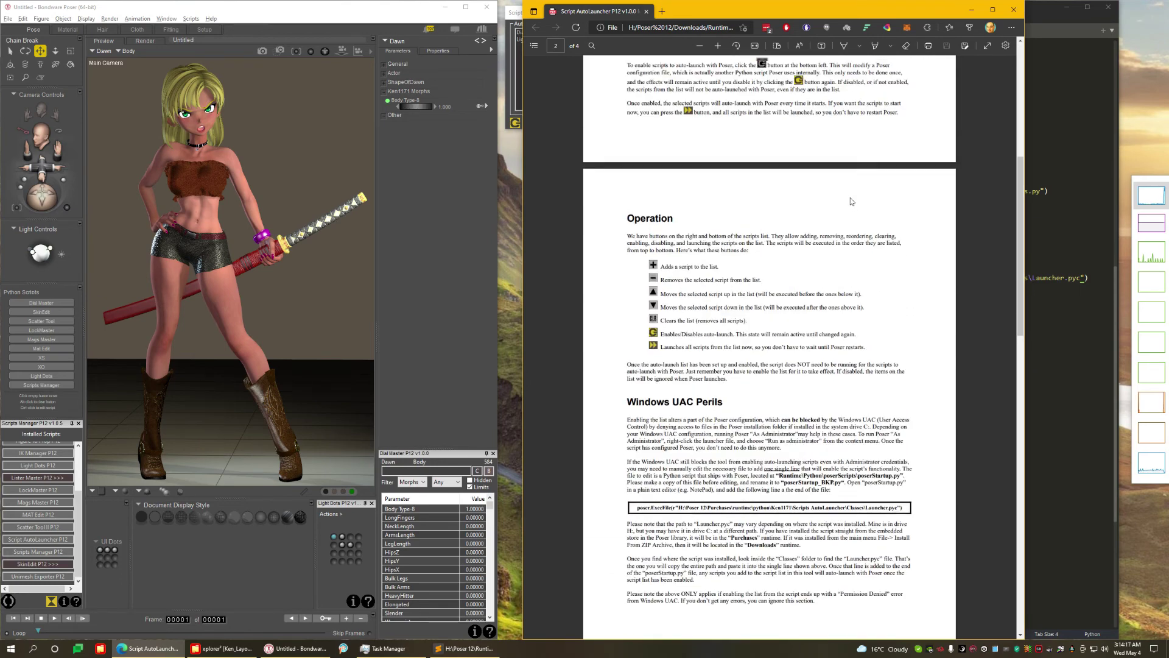
pyautogui.scroll(-3, 851, 201)
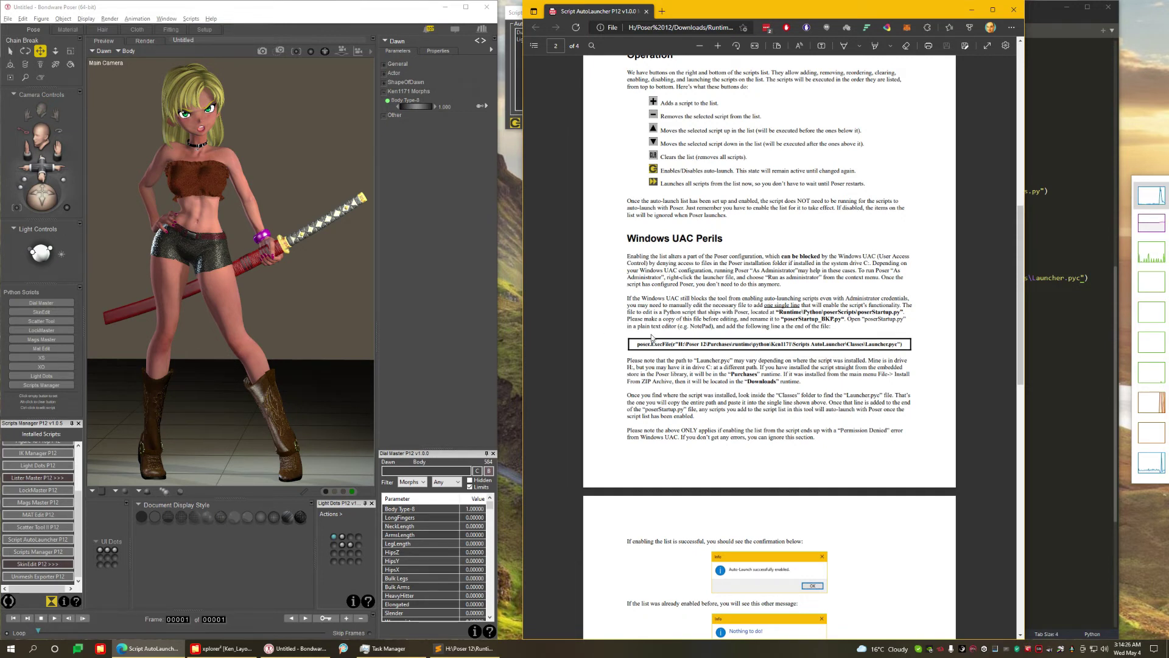
pyautogui.scroll(8, 832, 343)
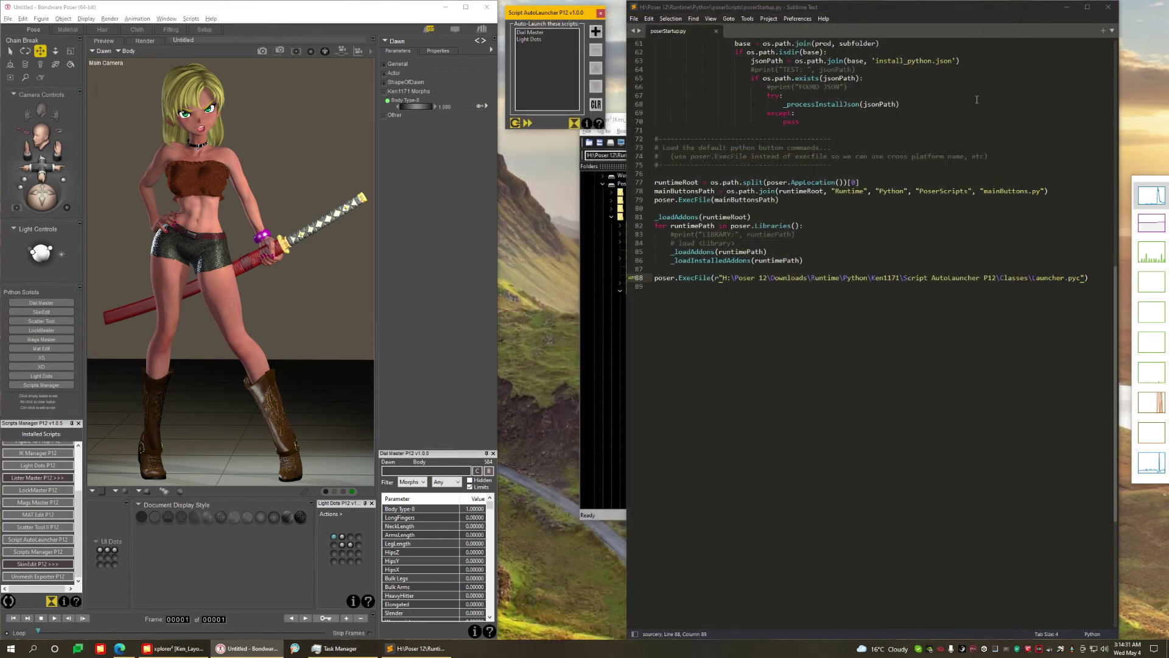
pyautogui.click(1013, 10)
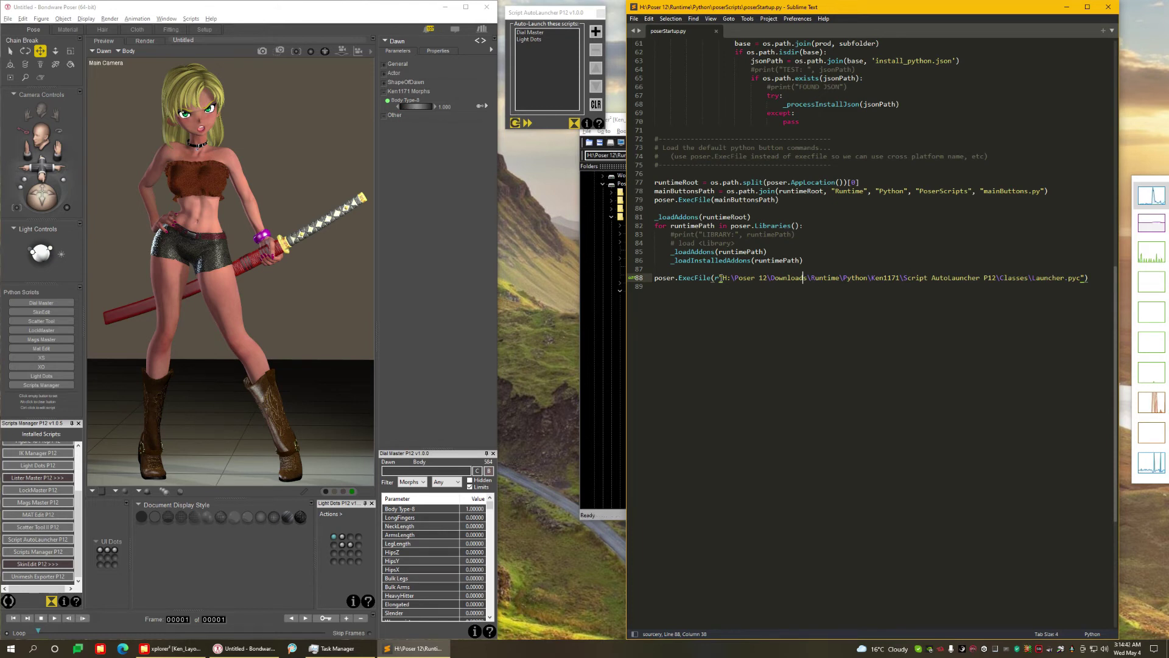
# Review the line 88 path's Script AutoLauncher folder, Classes and Launcher parts.
pyautogui.moveTo(721, 278); pyautogui.dragTo(1033, 277)
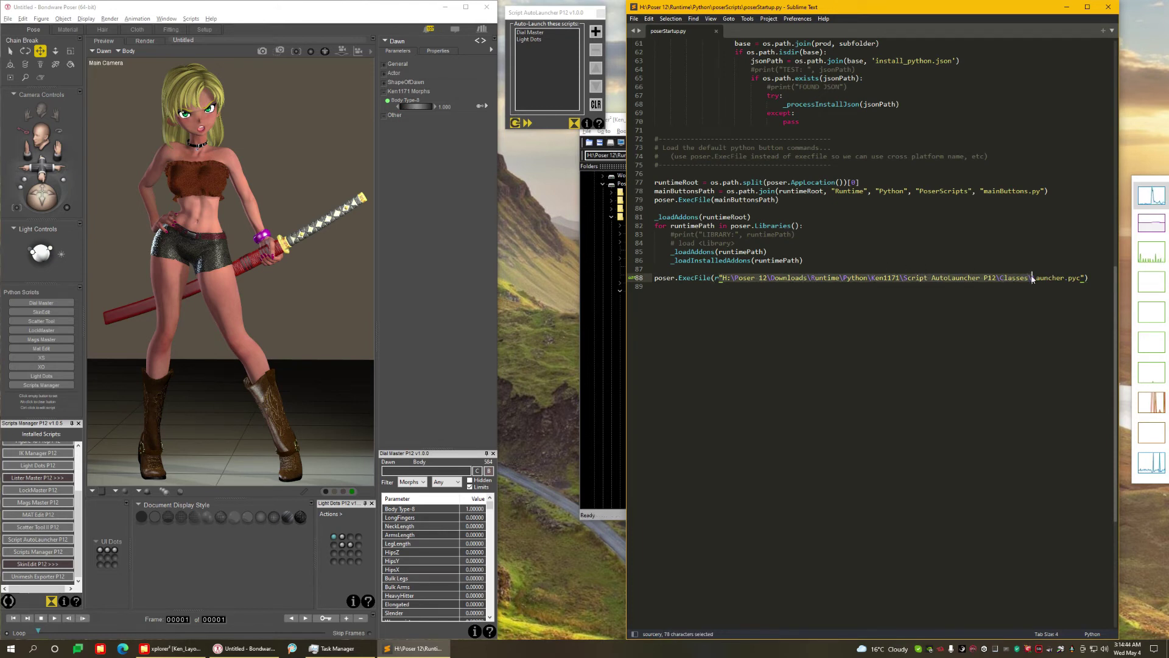
pyautogui.moveTo(905, 278); pyautogui.dragTo(981, 278)
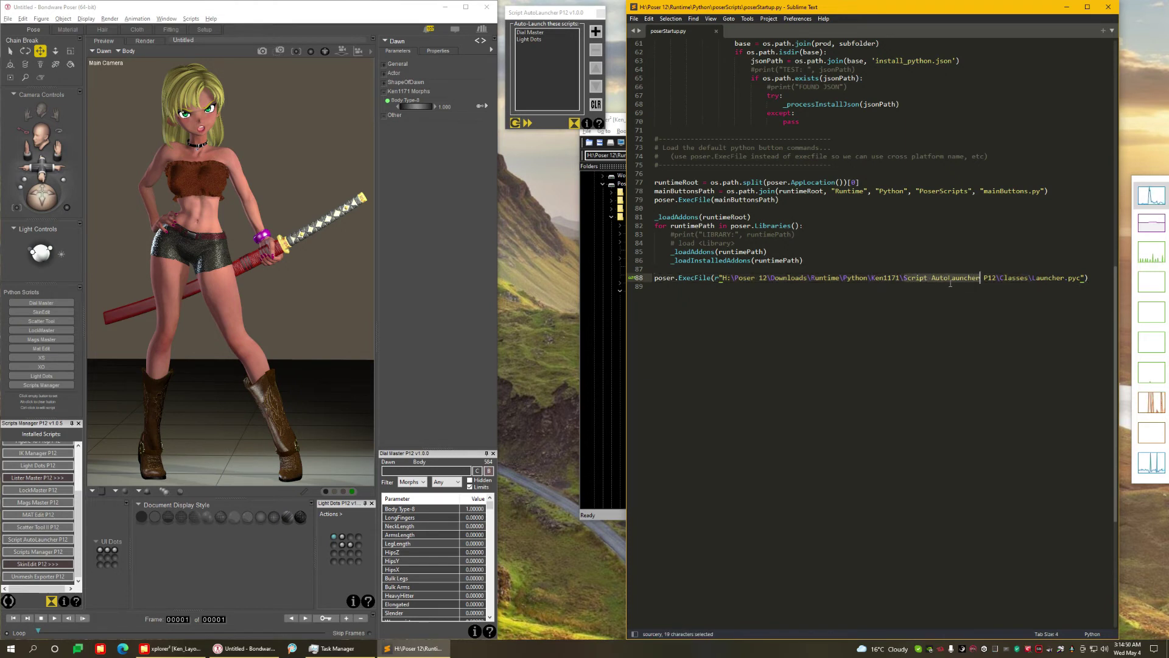
pyautogui.doubleClick(1020, 279)
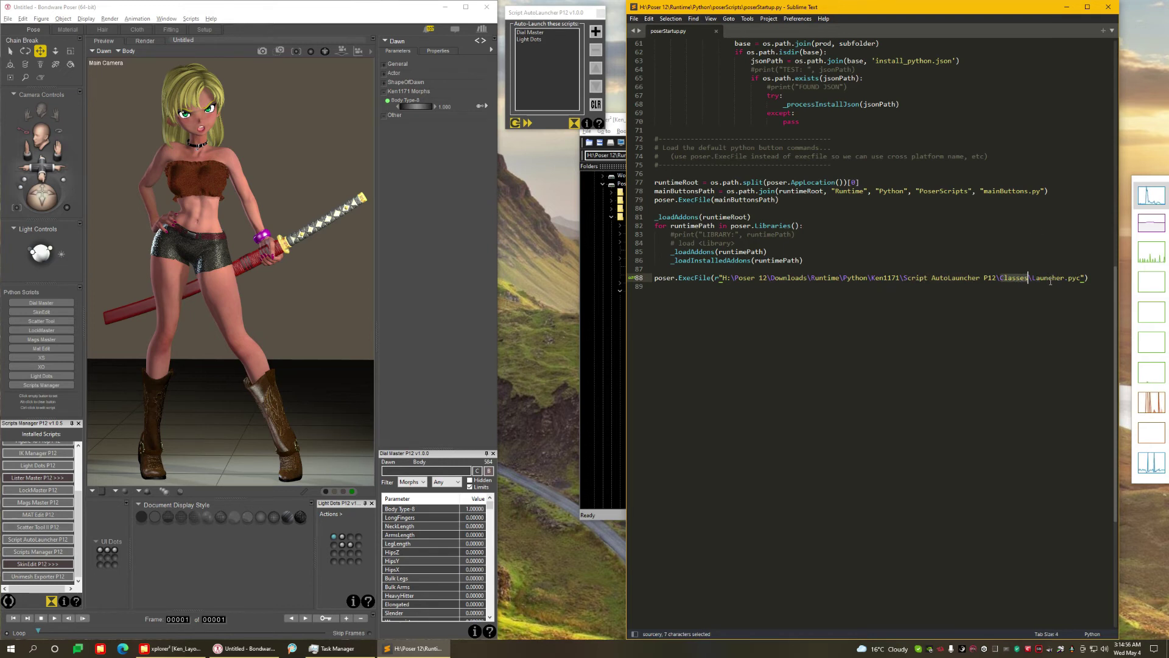
pyautogui.doubleClick(1049, 278)
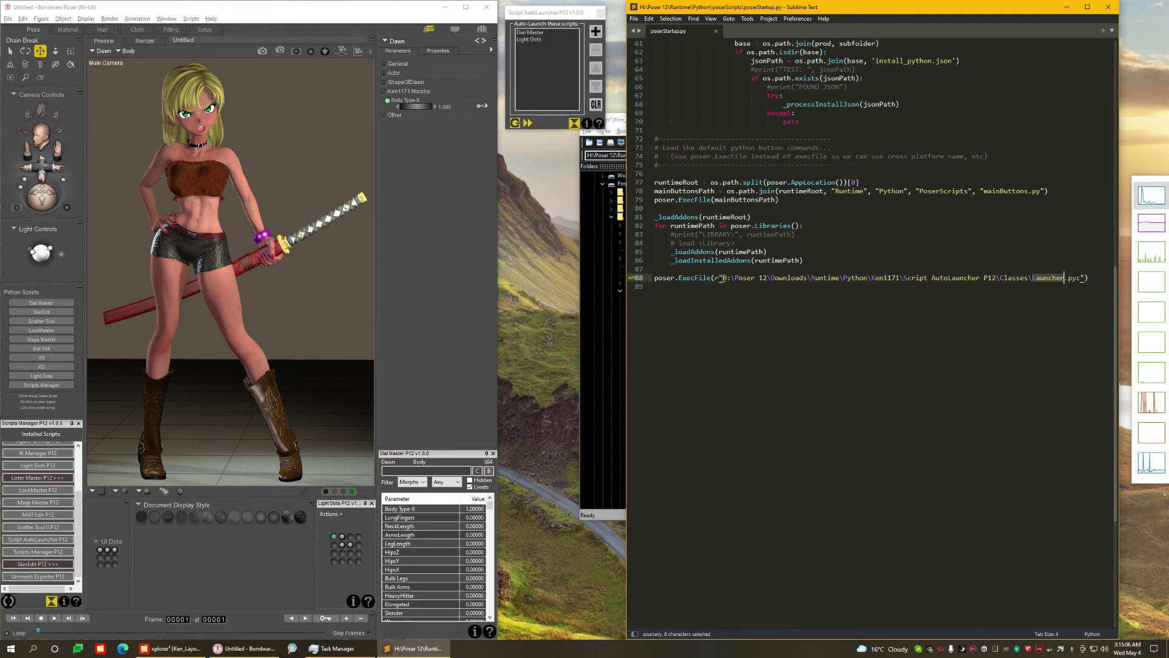
# Check the path's drive letter H and Launcher name, then close poserStartup.py.
pyautogui.doubleClick(723, 278)
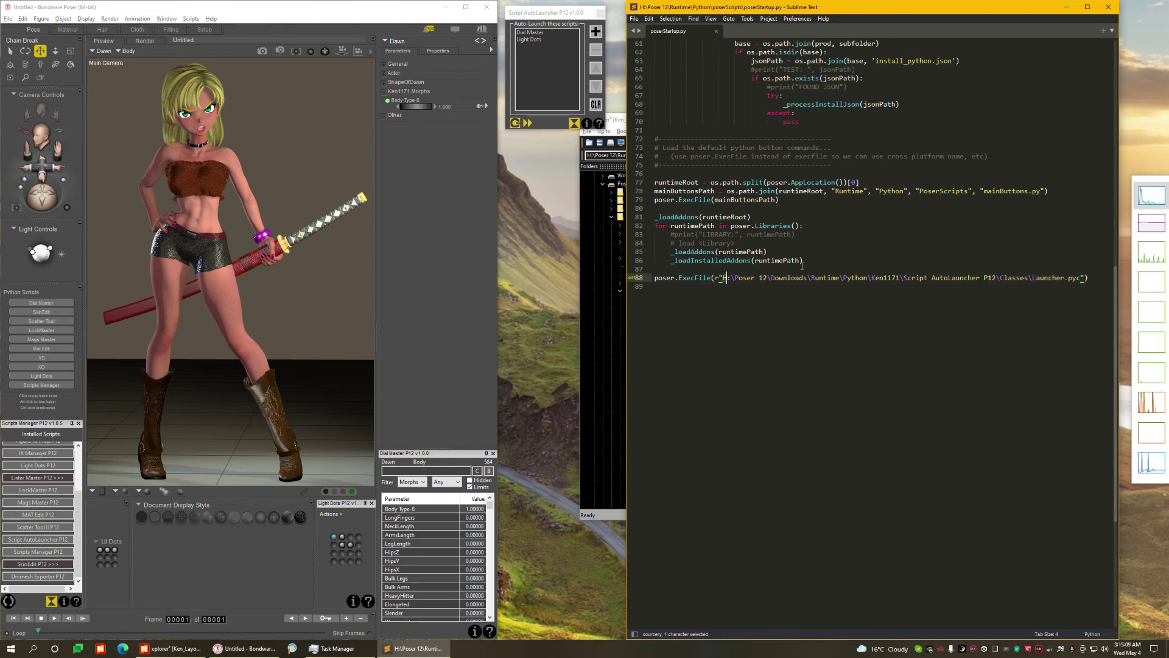
pyautogui.click(1029, 278)
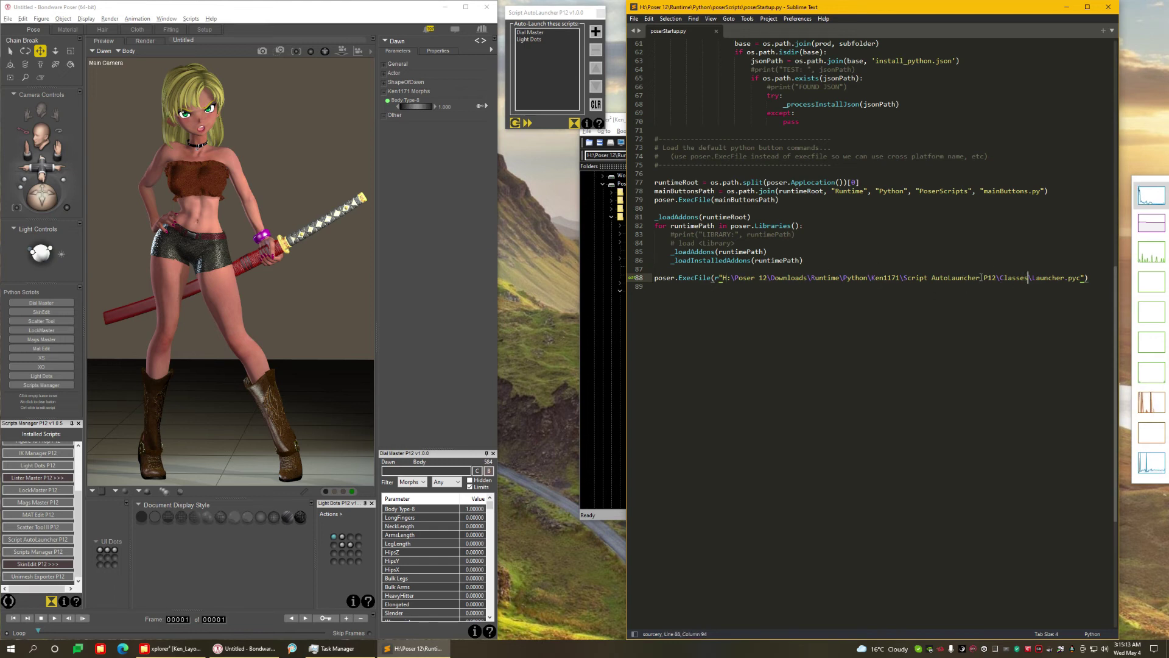
pyautogui.doubleClick(1051, 278)
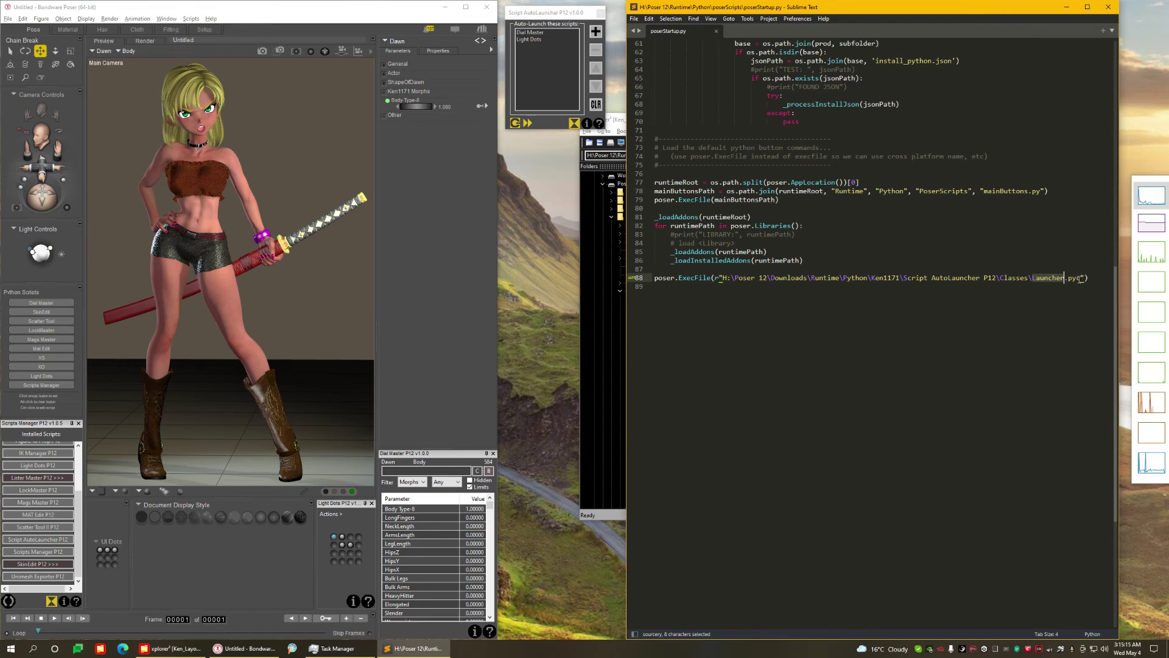
pyautogui.click(1108, 7)
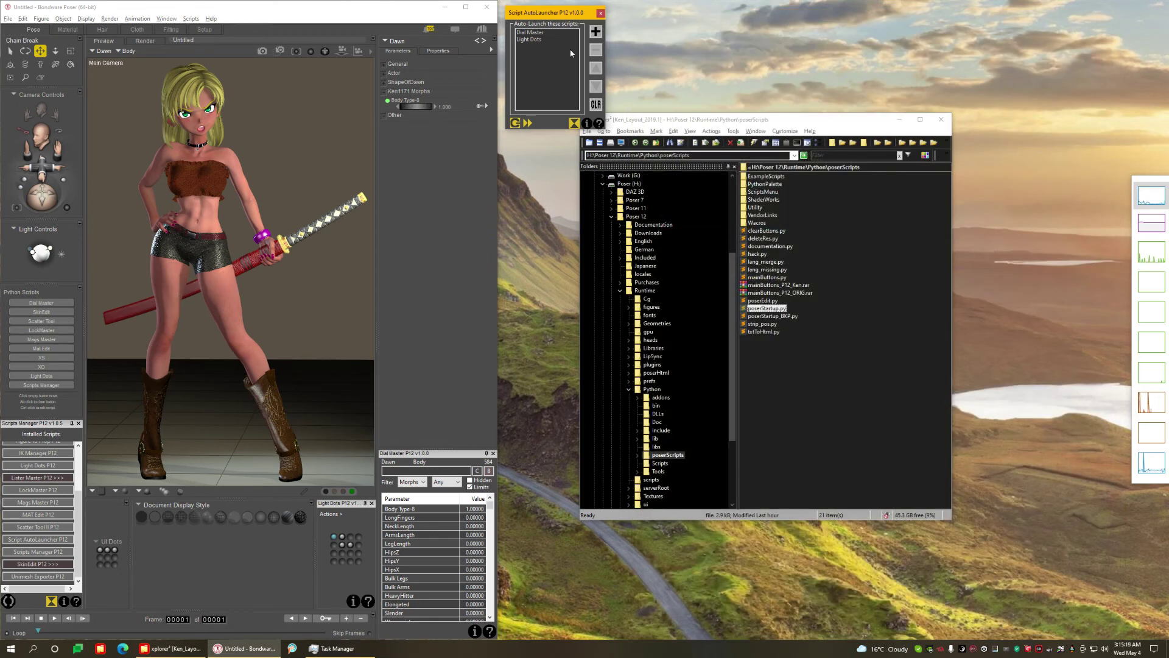
pyautogui.click(38, 539)
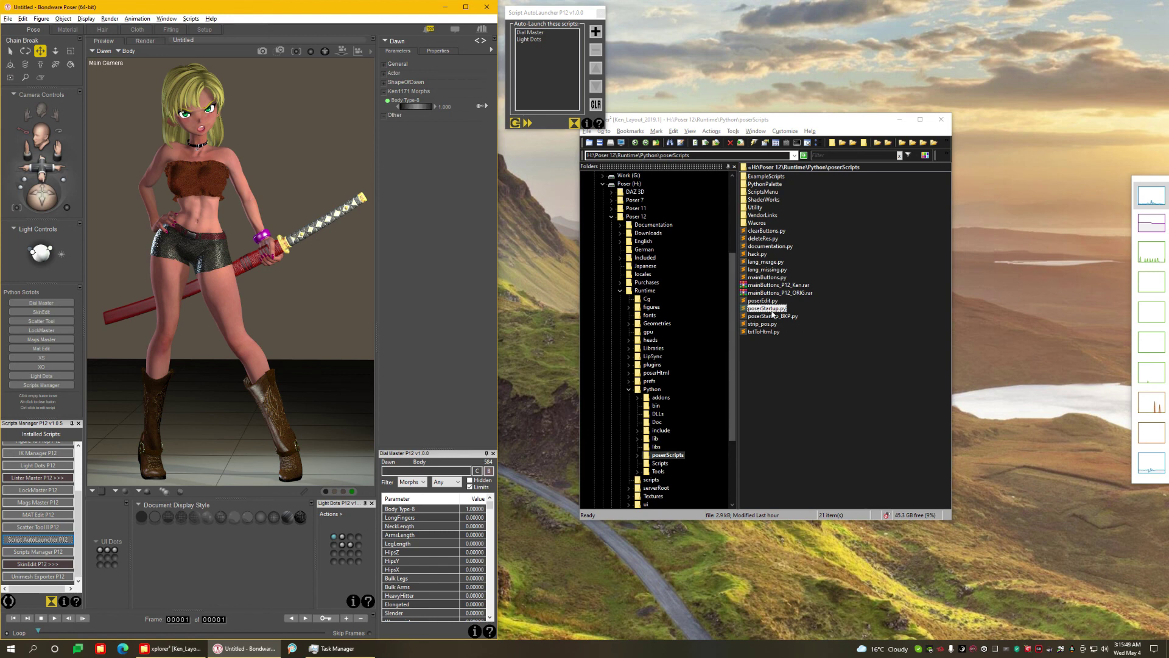
pyautogui.click(558, 65)
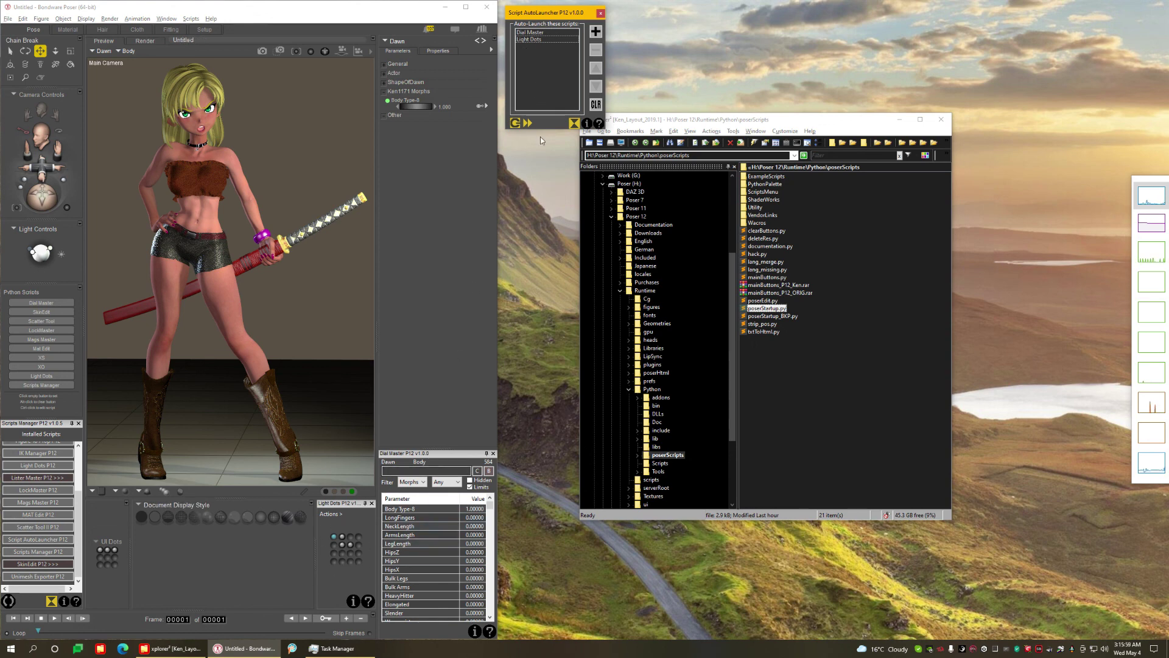
pyautogui.click(601, 13)
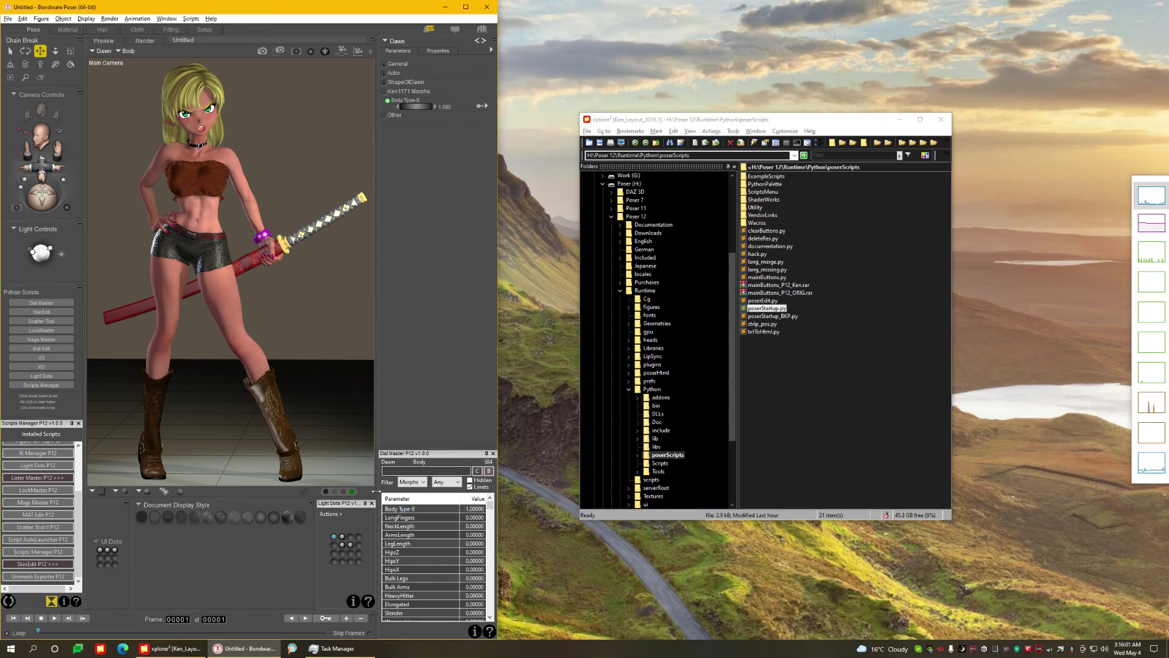